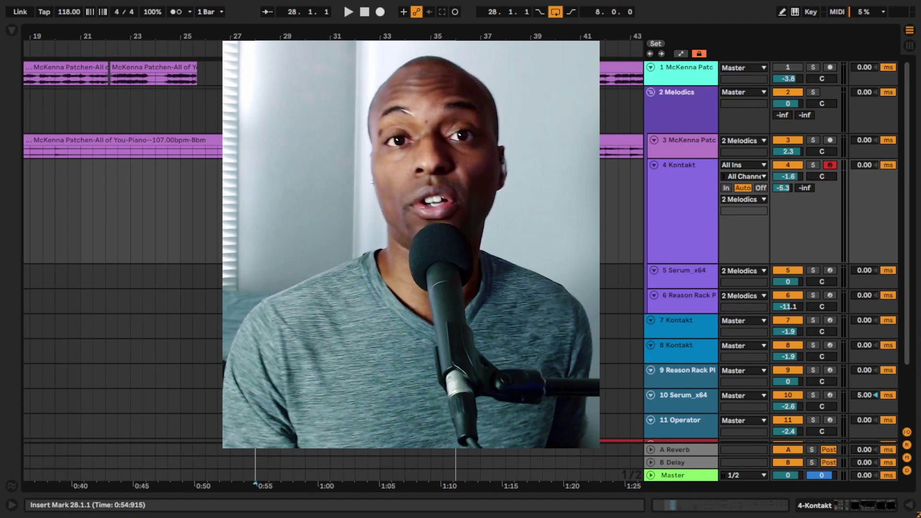
Play from bar 28 and briefly solo track 4 Kontakt during playback
left_click(269, 240)
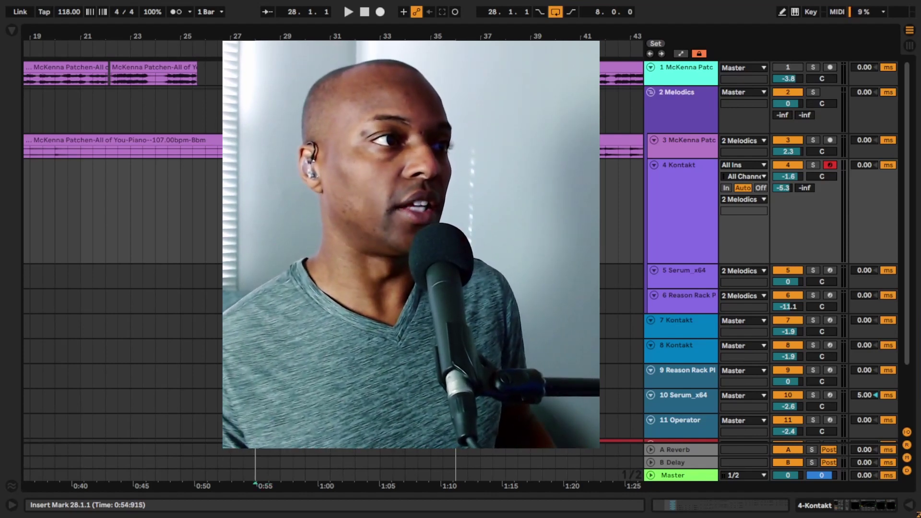
key("space")
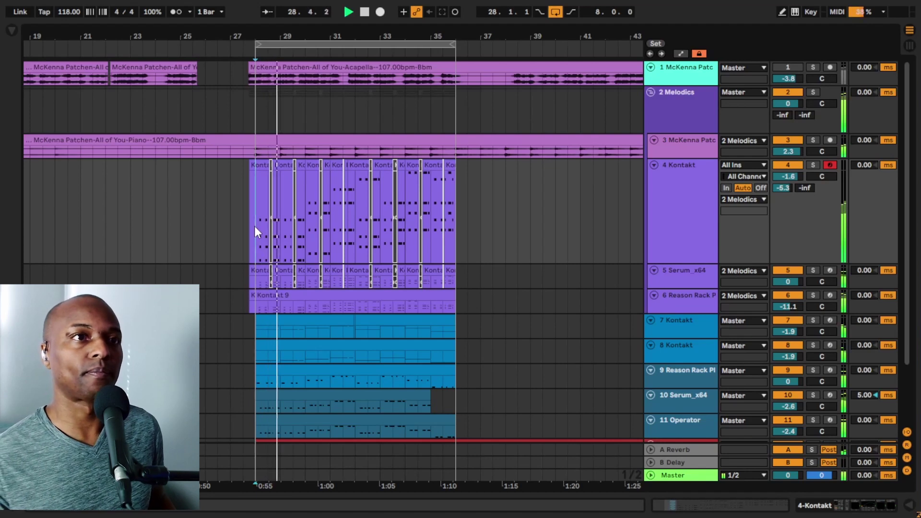
key("space")
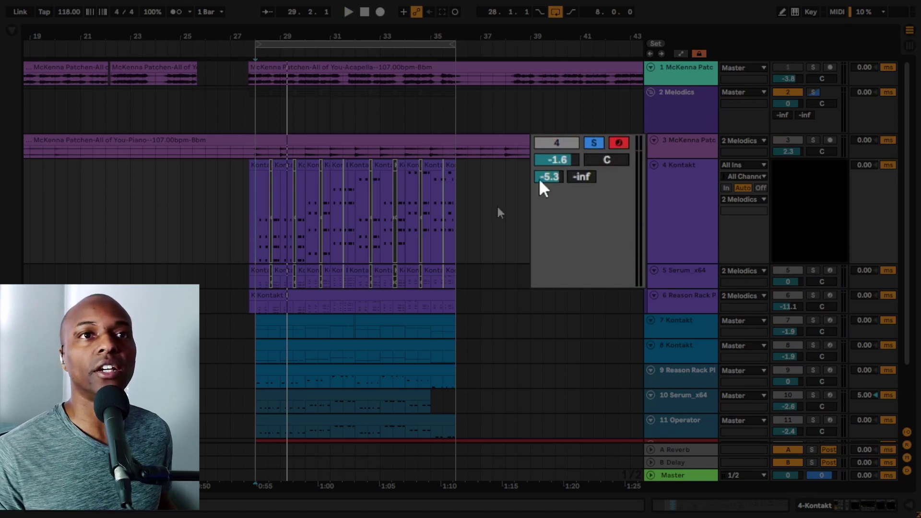
left_click(321, 238)
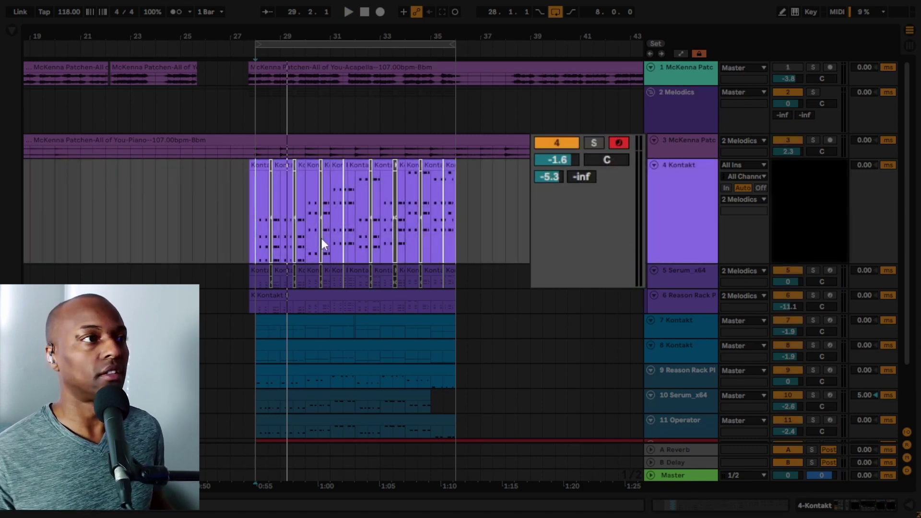
key("space")
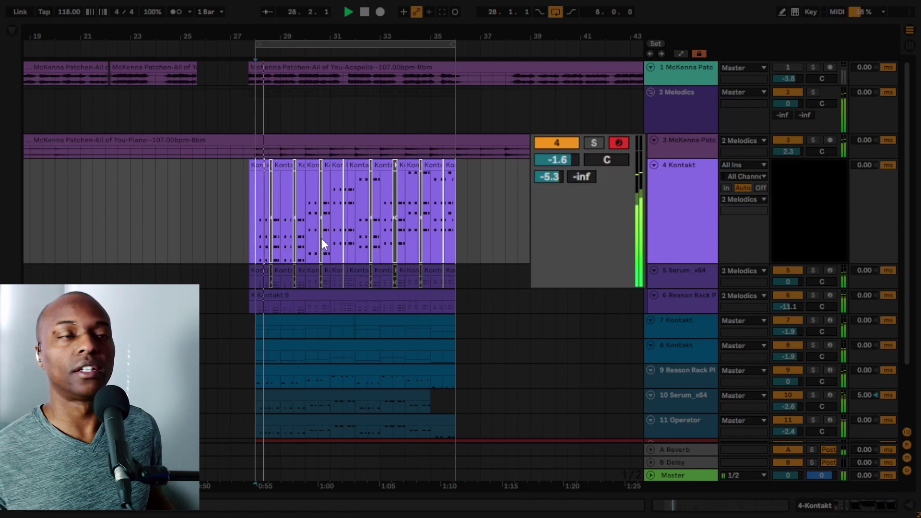
key("s")
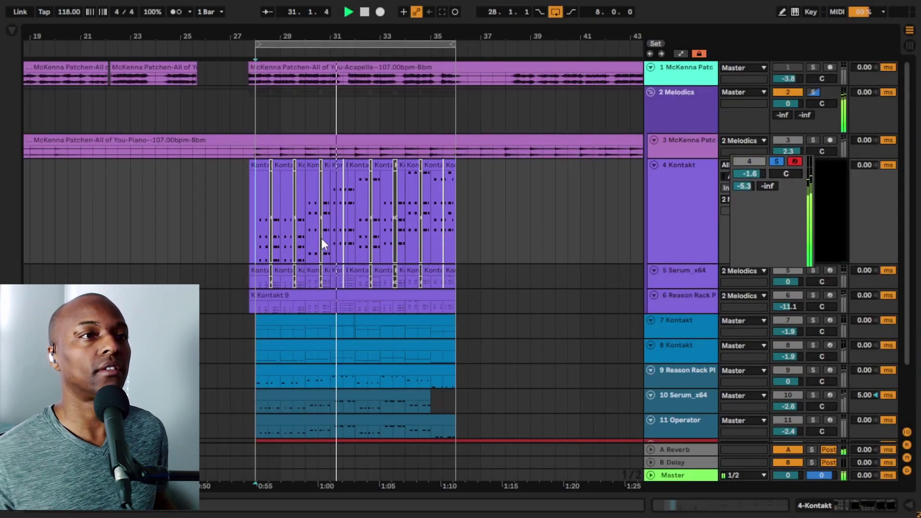
key("s")
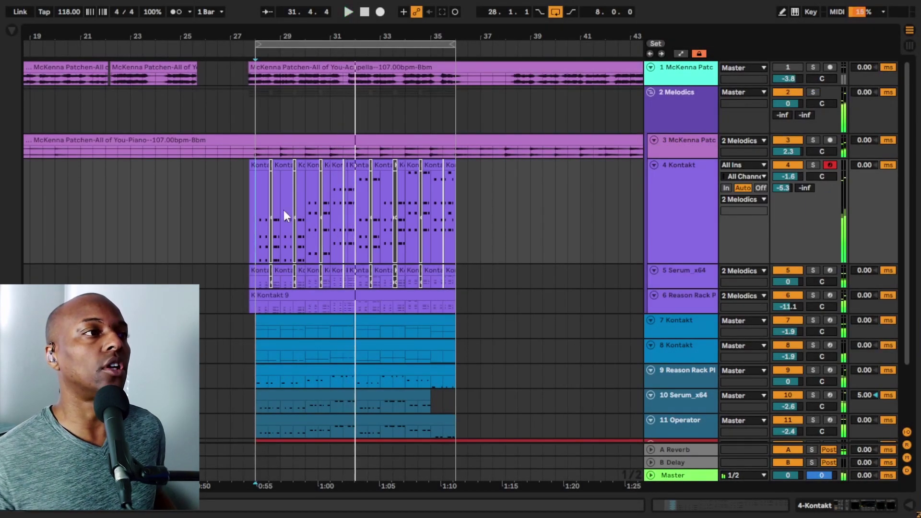
left_click(255, 220)
key("space")
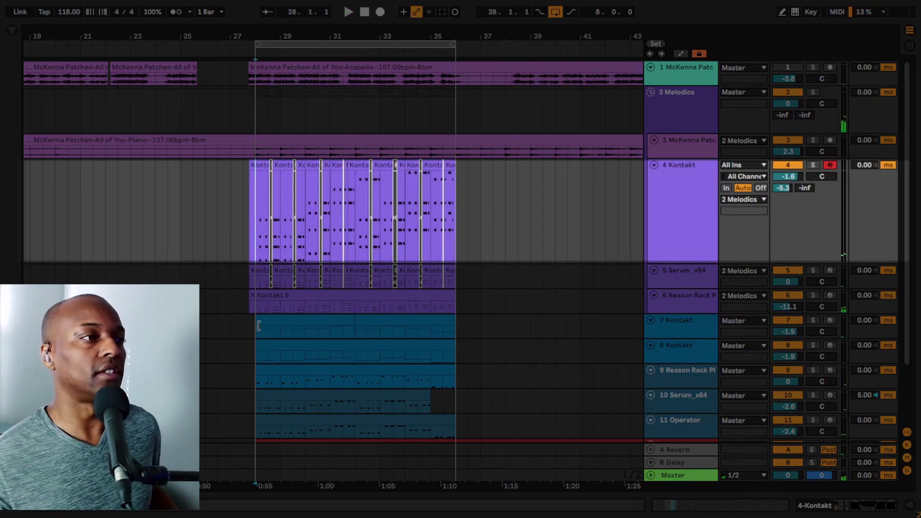
Solo tracks 4, 6 and 8 together and play the loop
left_click(258, 303)
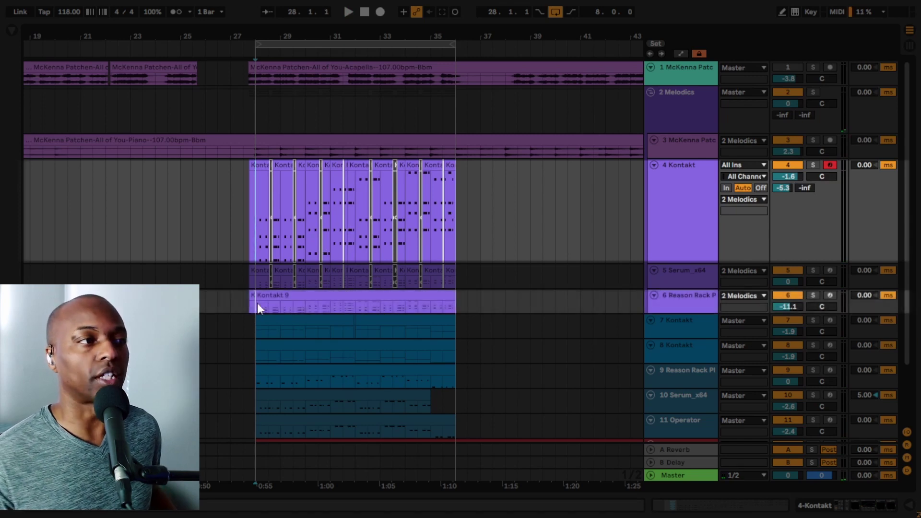
left_click(255, 354)
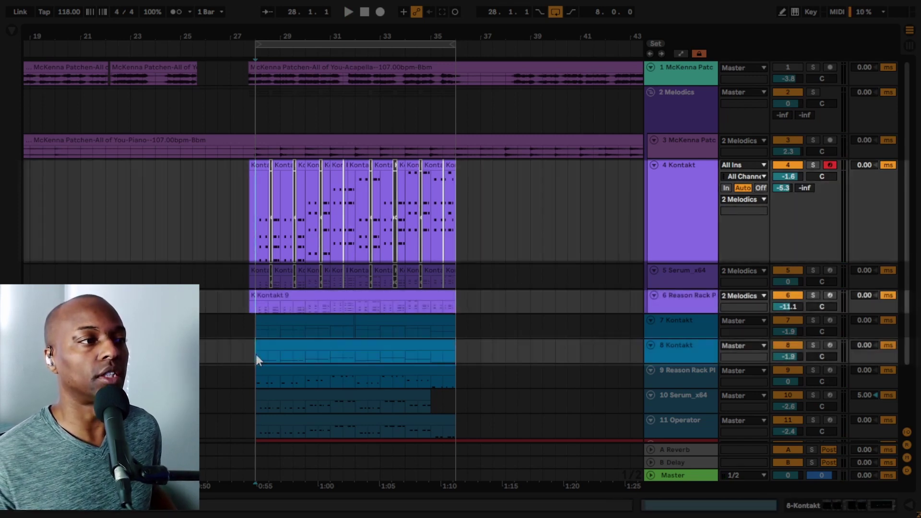
key("s")
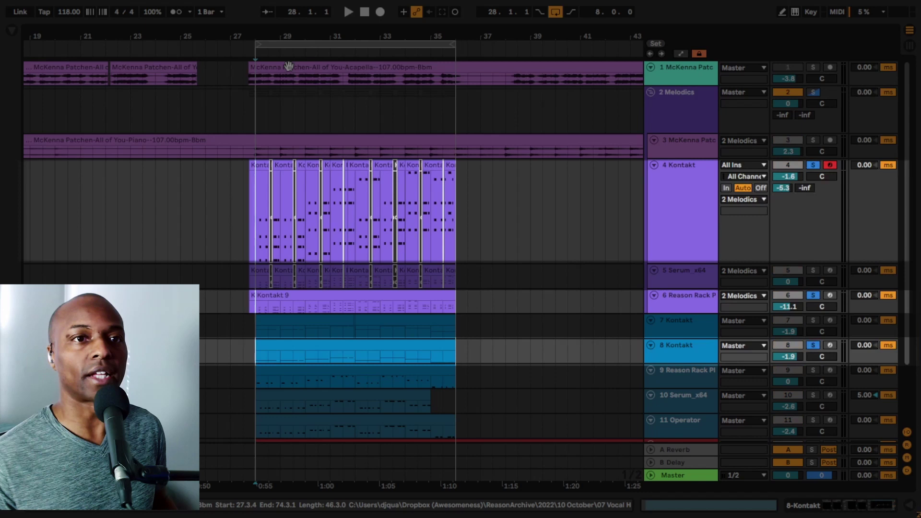
key("space")
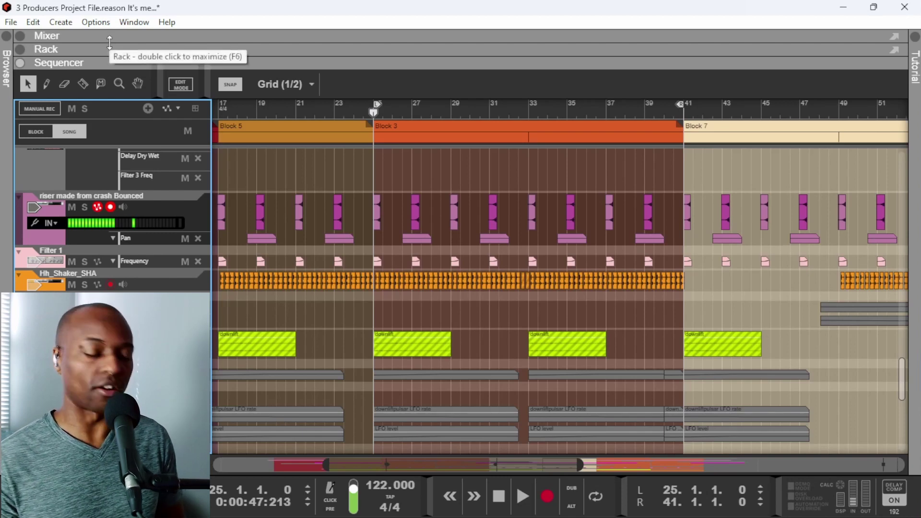
Solo the riser channel in the full-window Mixer, then play the song from the Sequencer
key("F5")
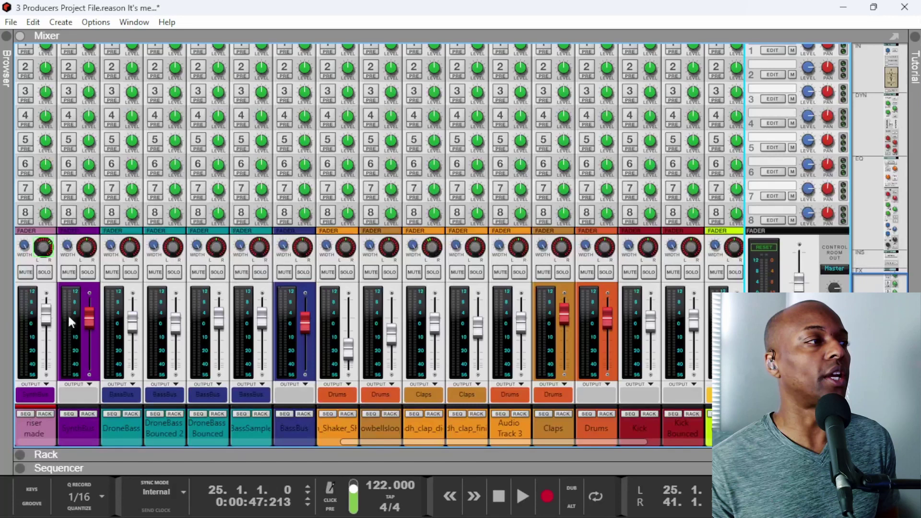
left_click(45, 272)
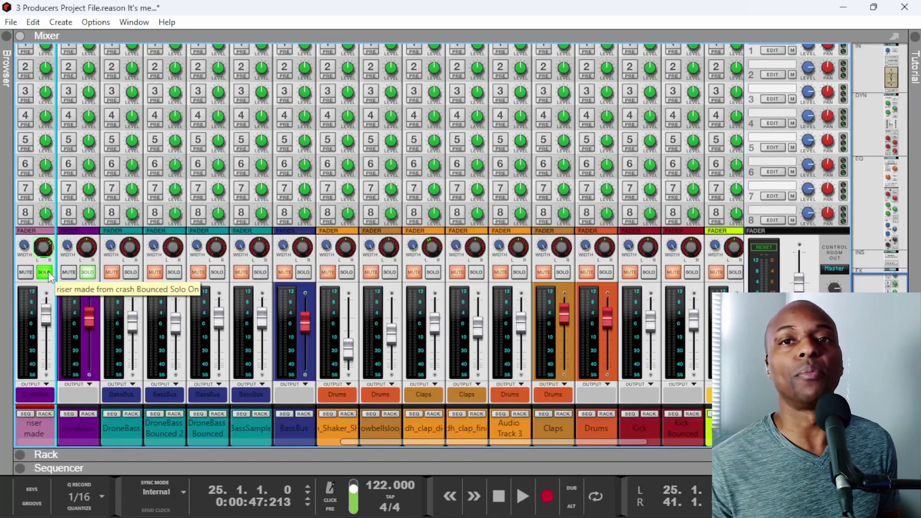
left_click(45, 413)
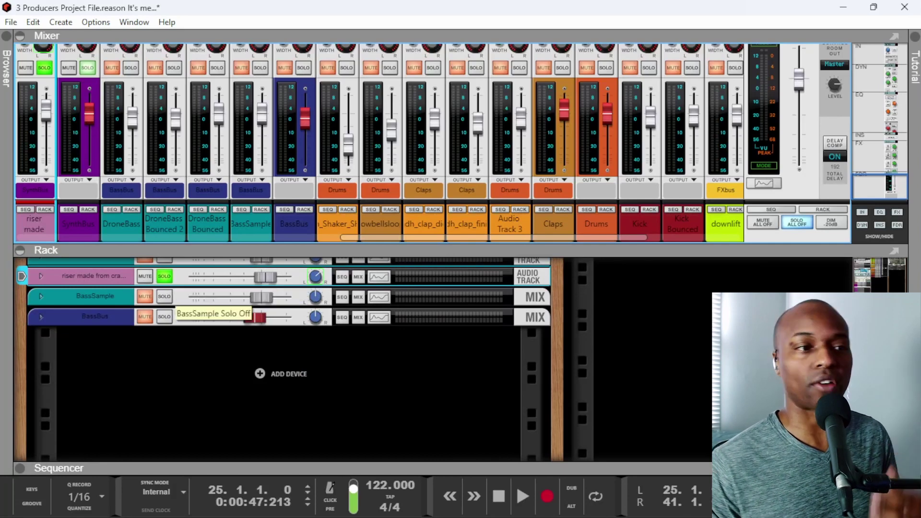
key("F7")
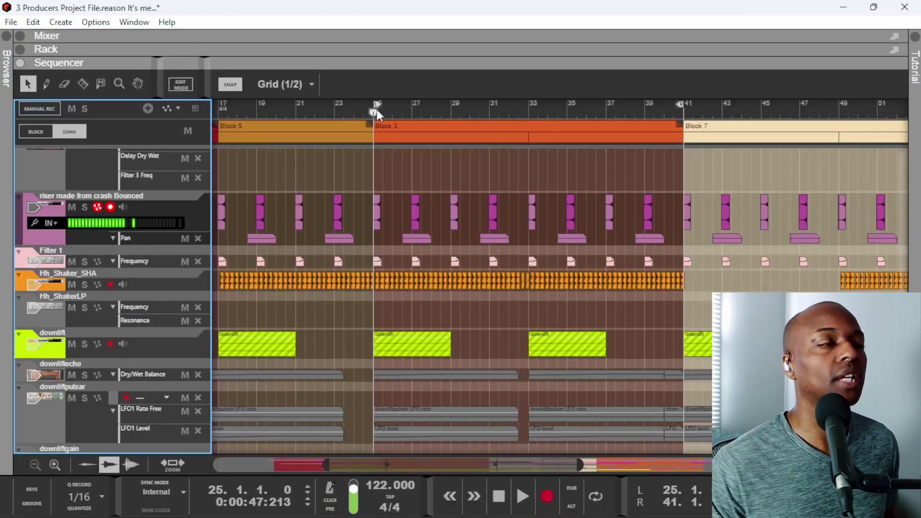
key("space")
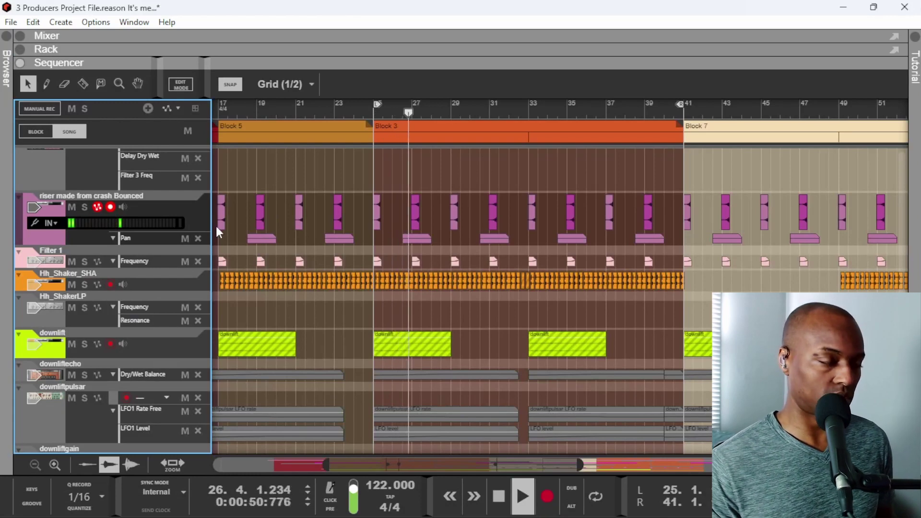
Stop playback, unsolo the riser channel, and replay the song in the maximized Sequencer
left_click(354, 38)
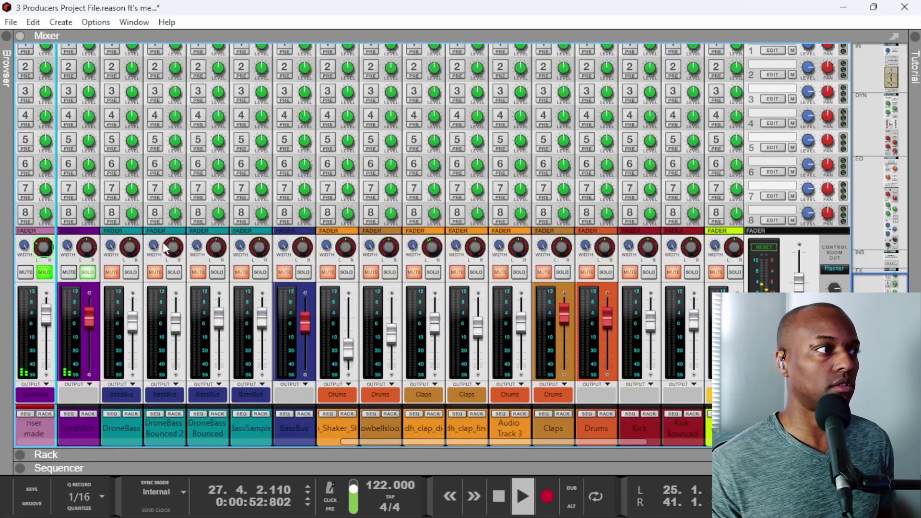
key("space")
left_click(44, 272)
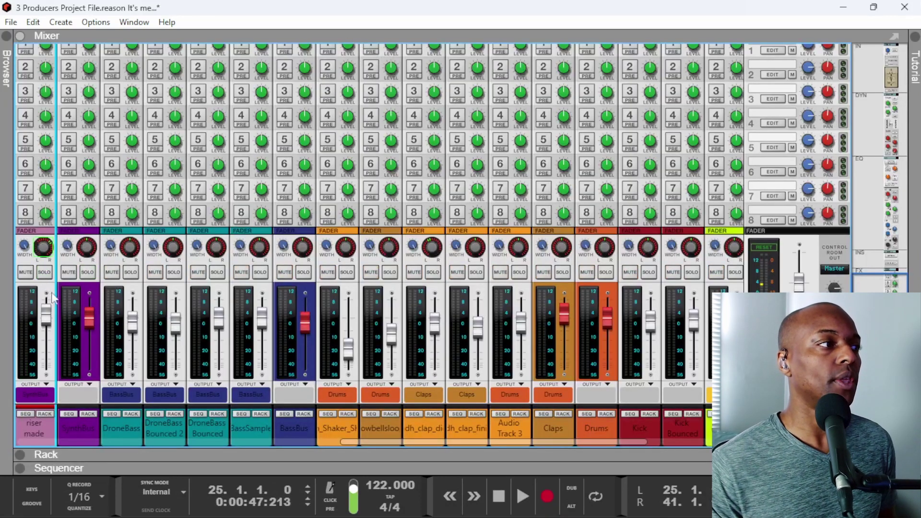
left_click(256, 469)
key("space")
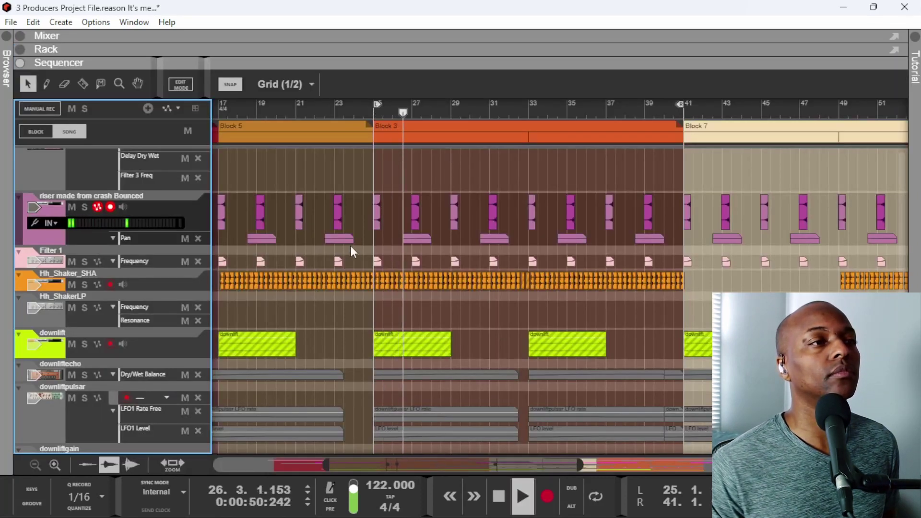
key("space")
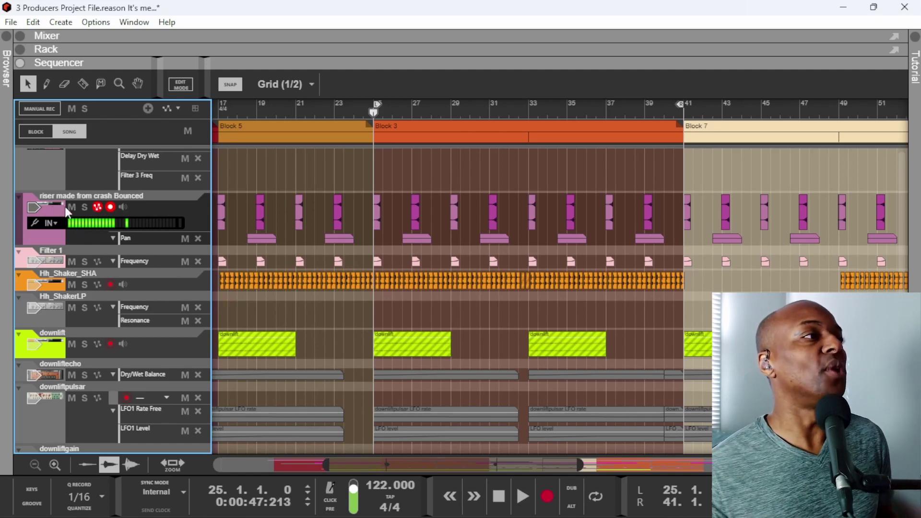
Audition the riser track soloed, then together with the Filter 1 track
left_click(85, 208)
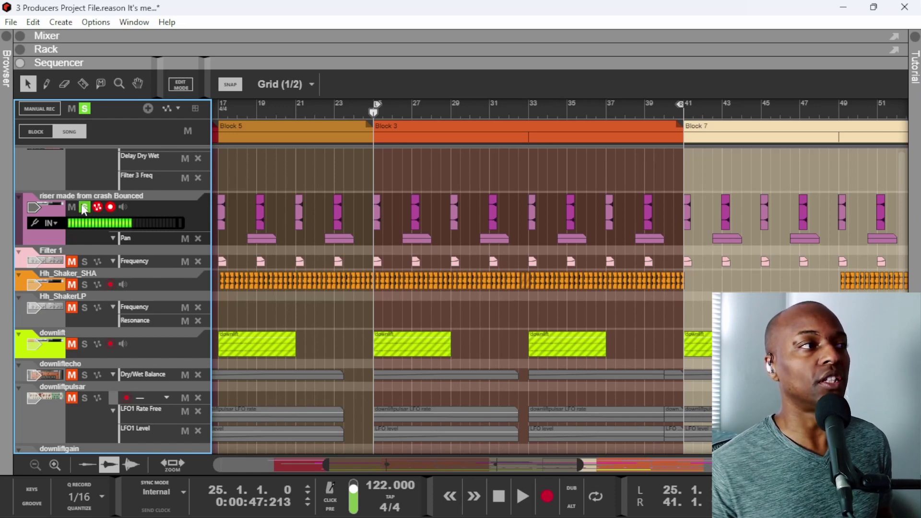
key("space")
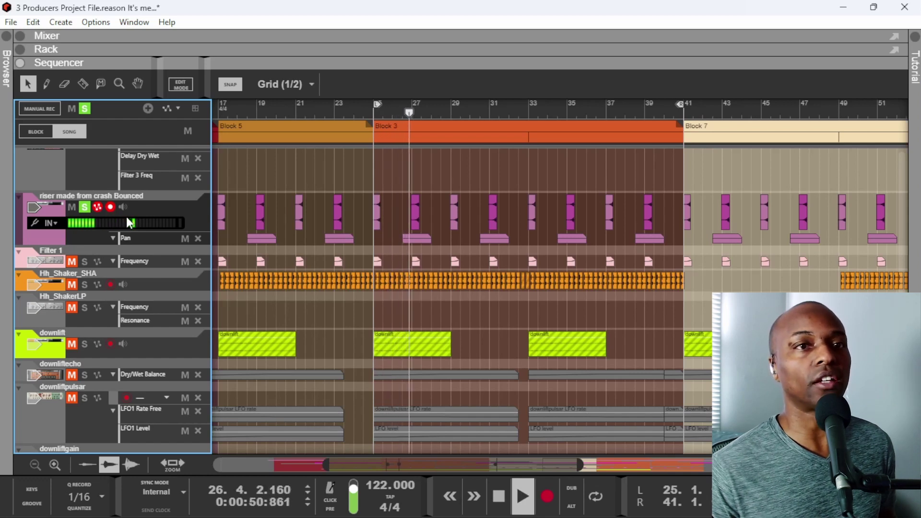
key("space")
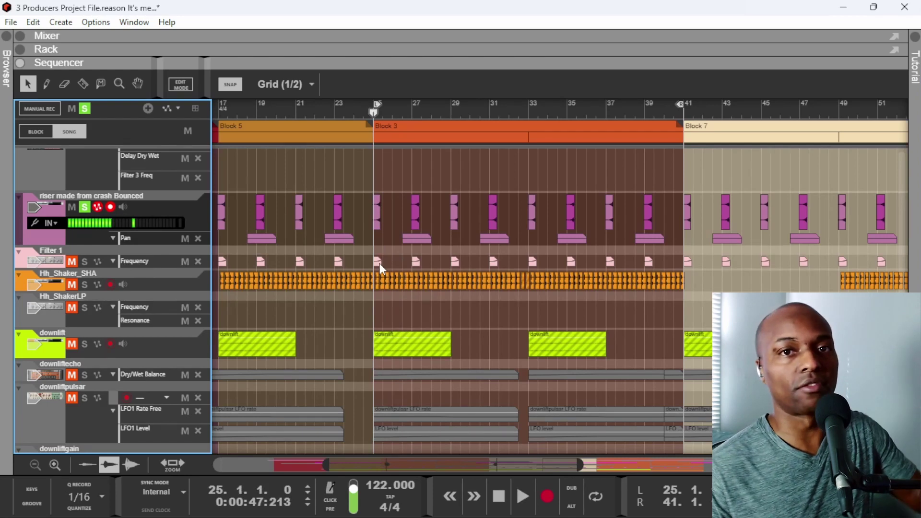
left_click(84, 262)
key("space")
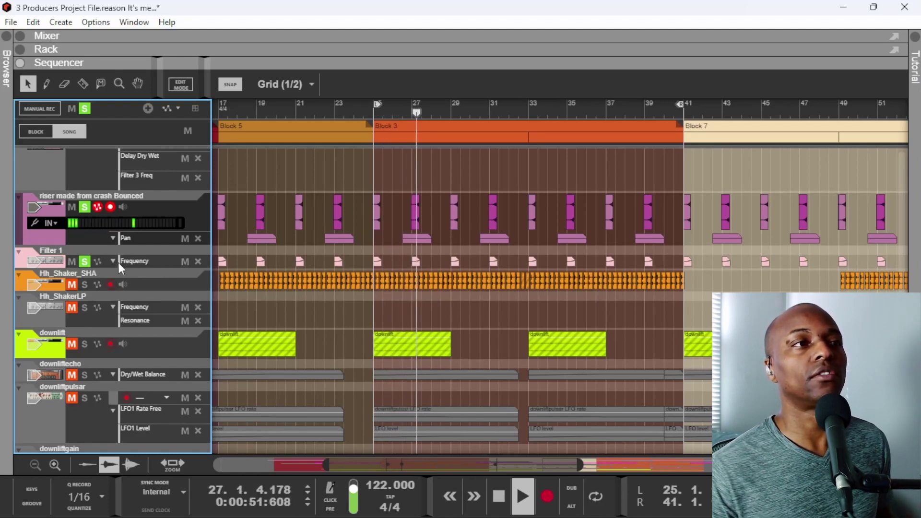
key("space")
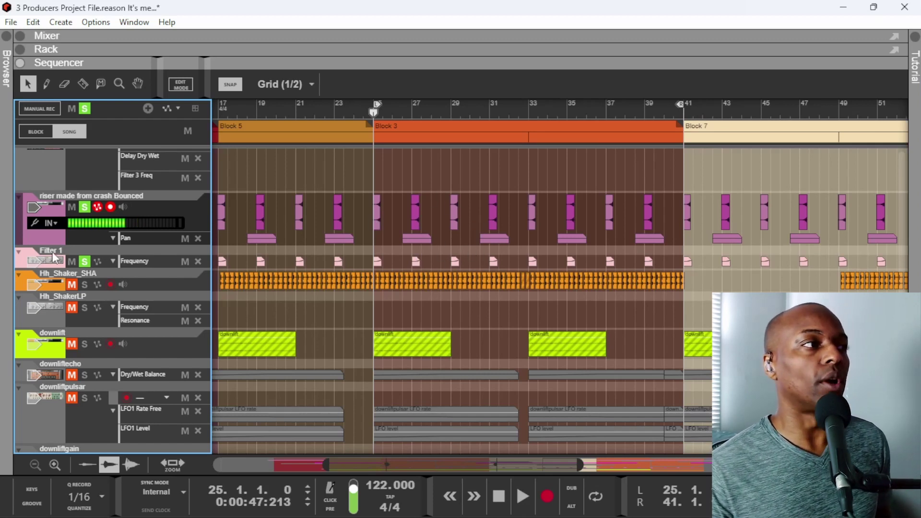
Clear both solos, collapse the riser lane, and solo the riser from its Rack device
left_click(84, 206)
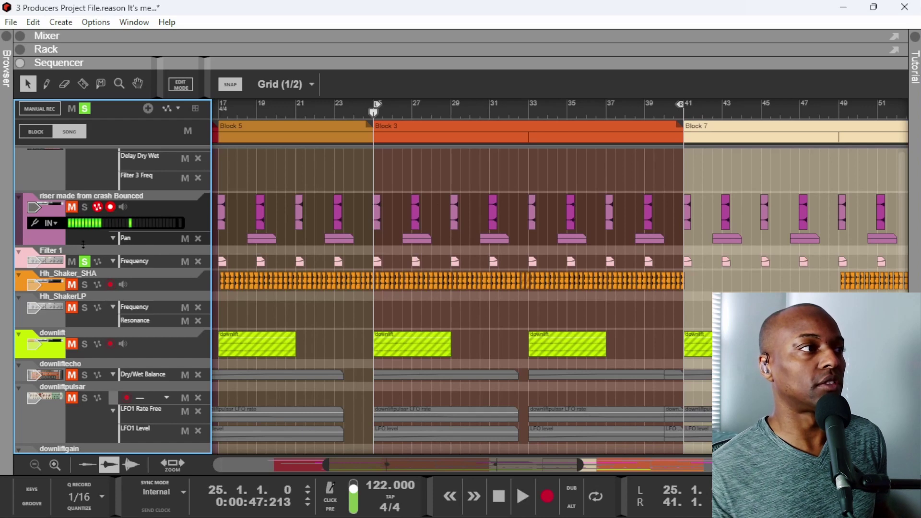
left_click(84, 261)
left_click(84, 207)
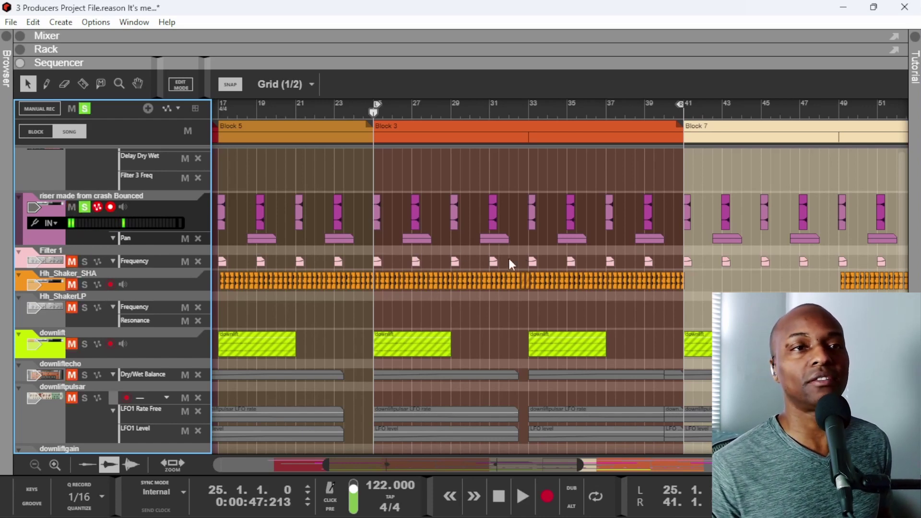
left_click(85, 206)
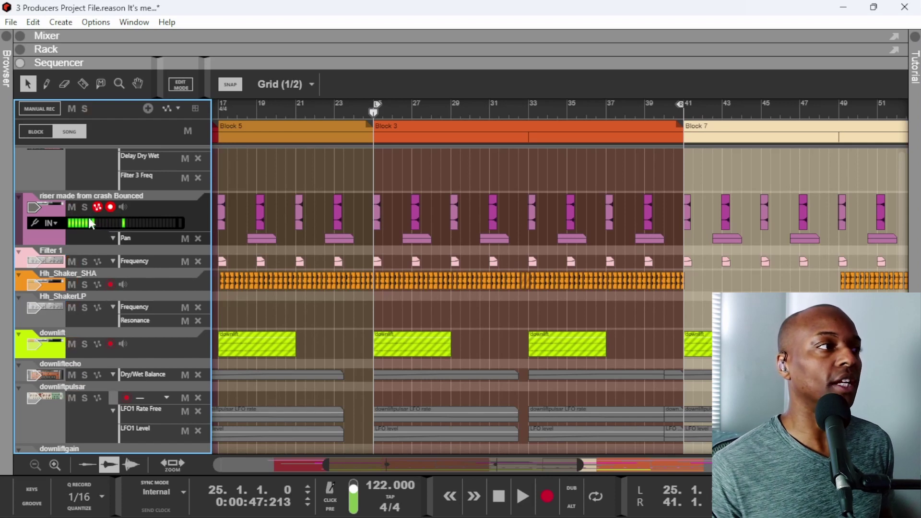
left_click(43, 211)
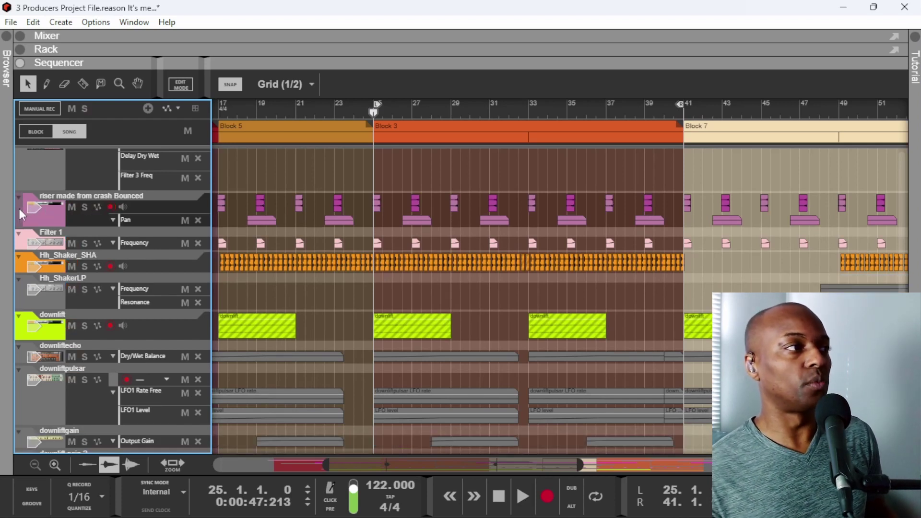
left_click(27, 212)
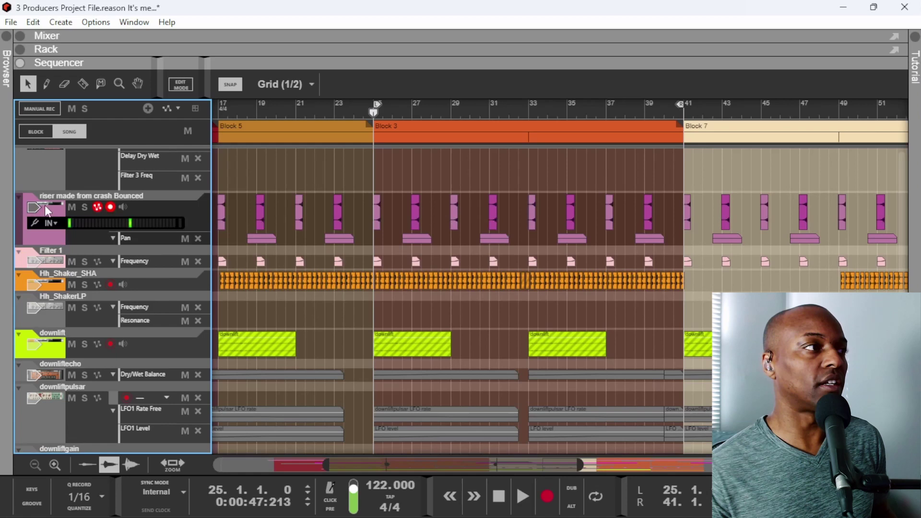
double_click(44, 205)
left_click(163, 75)
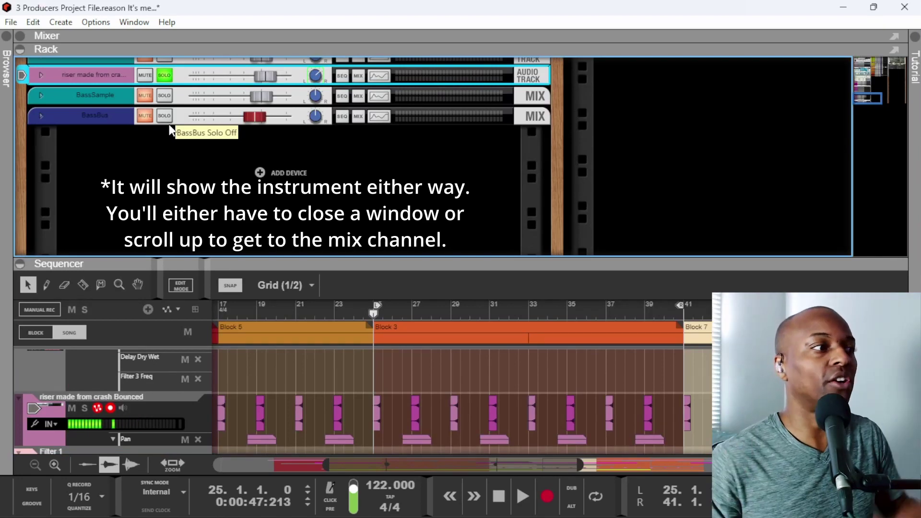
Hide the Rack with F6, glance at the Mixer with F5, then return with F7
key("F6")
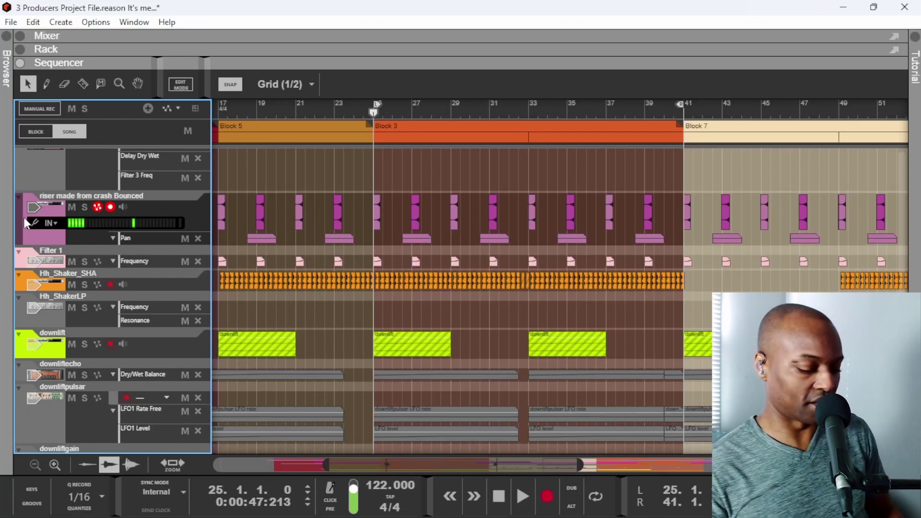
key("F5")
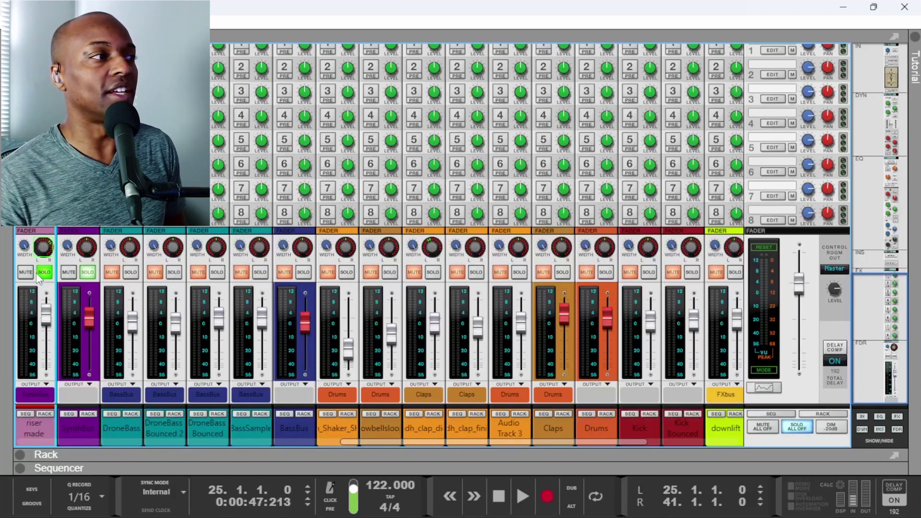
key("F7")
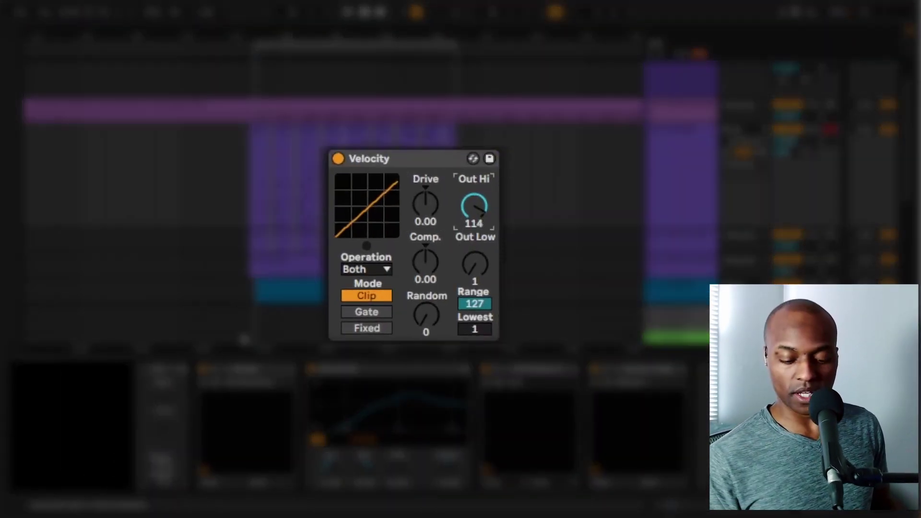
Lower Velocity's Out Hi to 110, then 98, then enter exactly 114
left_click_drag(475, 205, 474, 209)
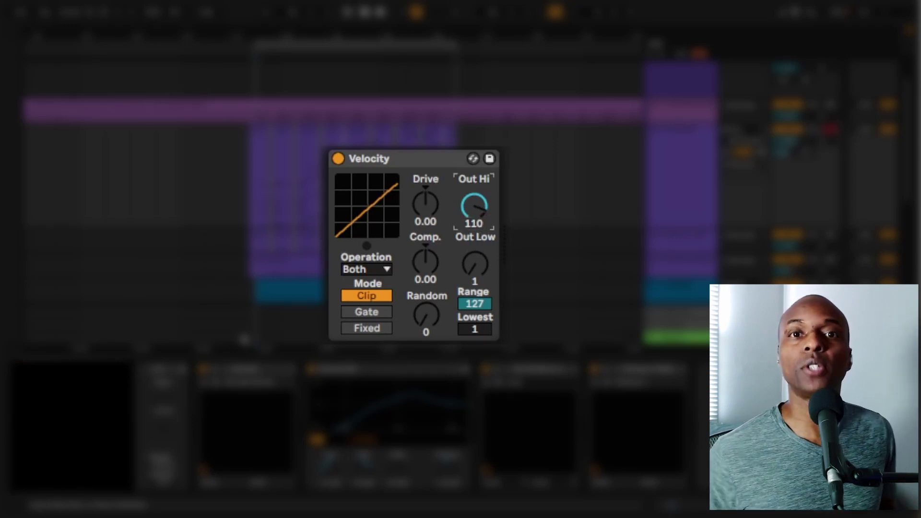
left_click_drag(474, 205, 474, 212)
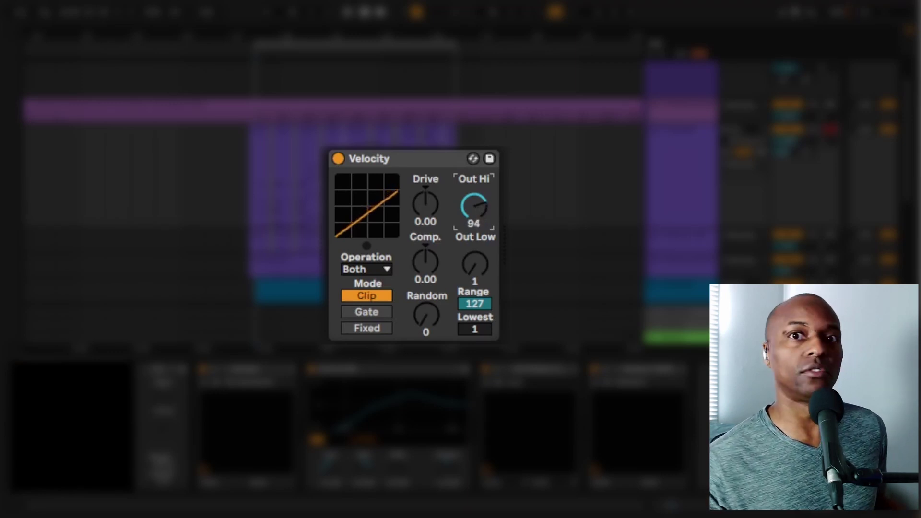
type("114")
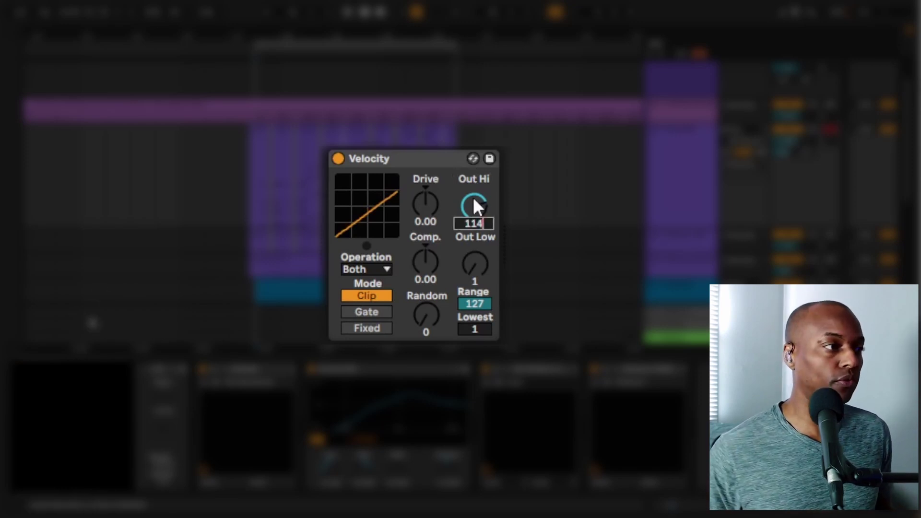
key("Return")
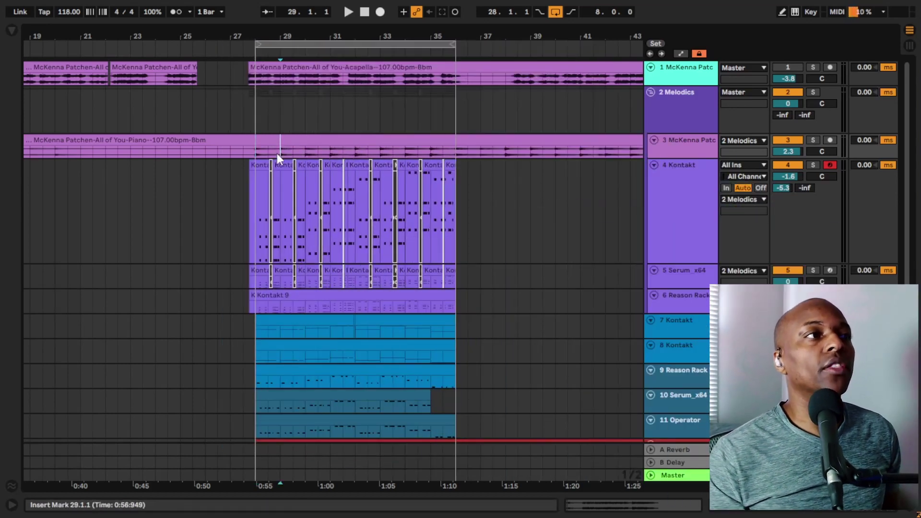
Show the piano clip's details in Clip View
double_click(278, 153)
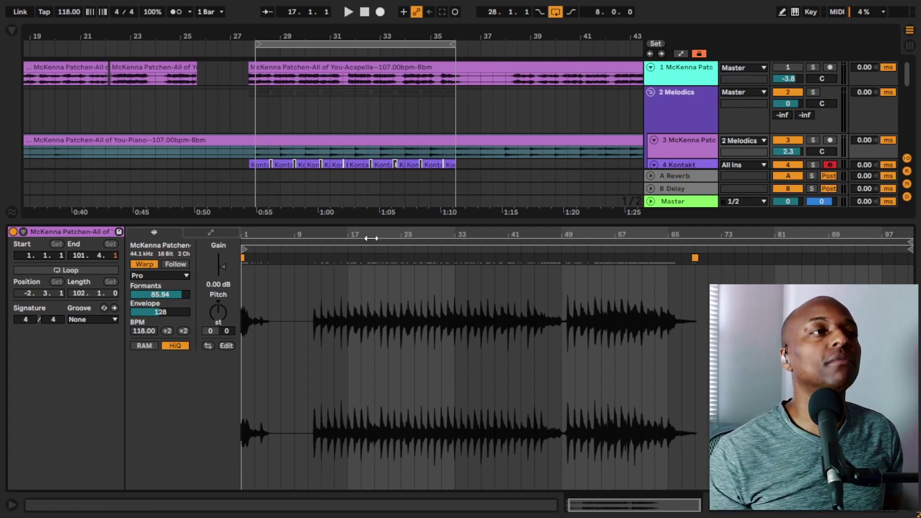
Zoom the clip waveform, keep the Complex Pro warp mode, and hide the clip details
left_click_drag(387, 229, 382, 238)
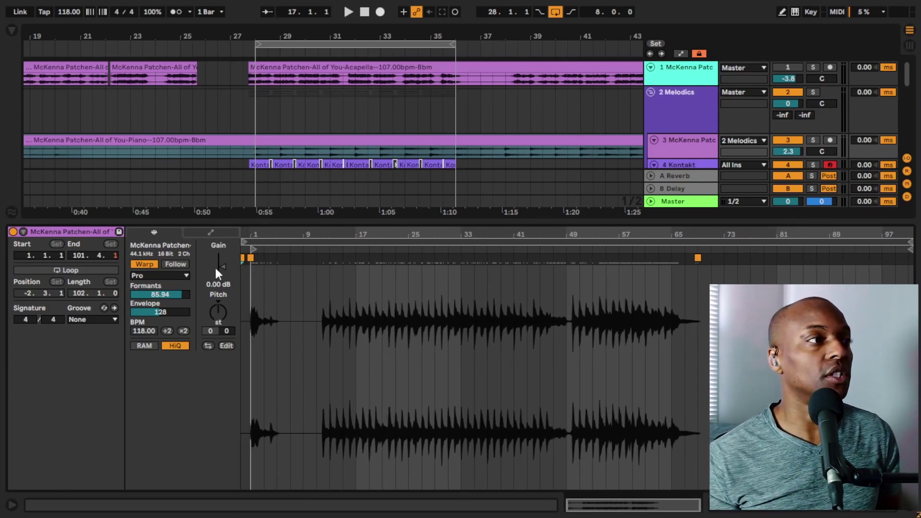
left_click(184, 275)
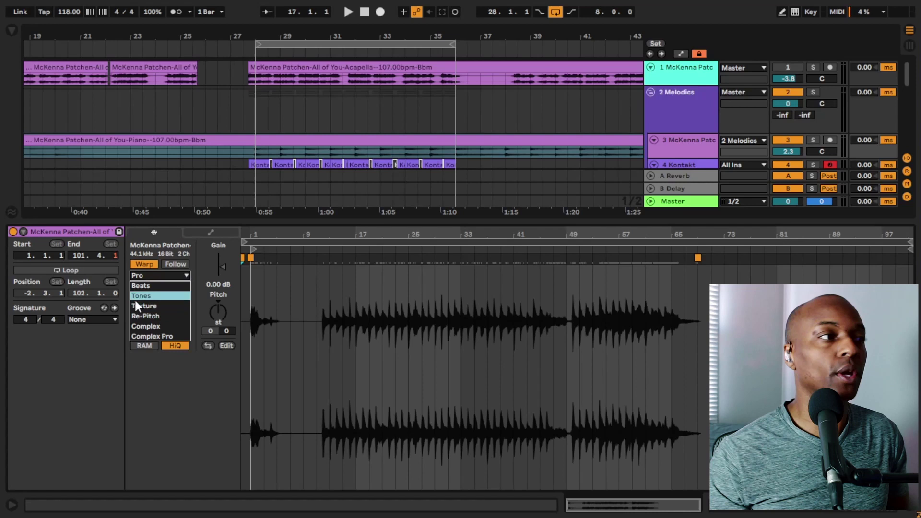
left_click(191, 384)
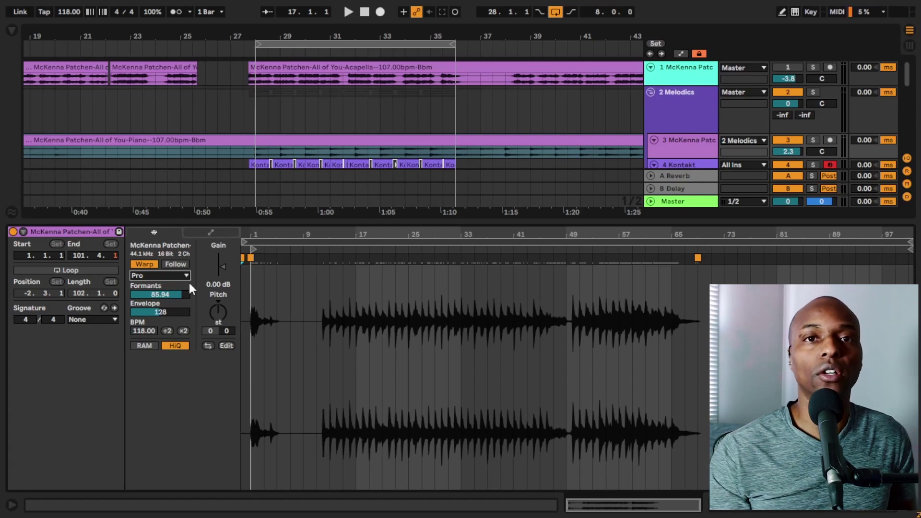
double_click(383, 219)
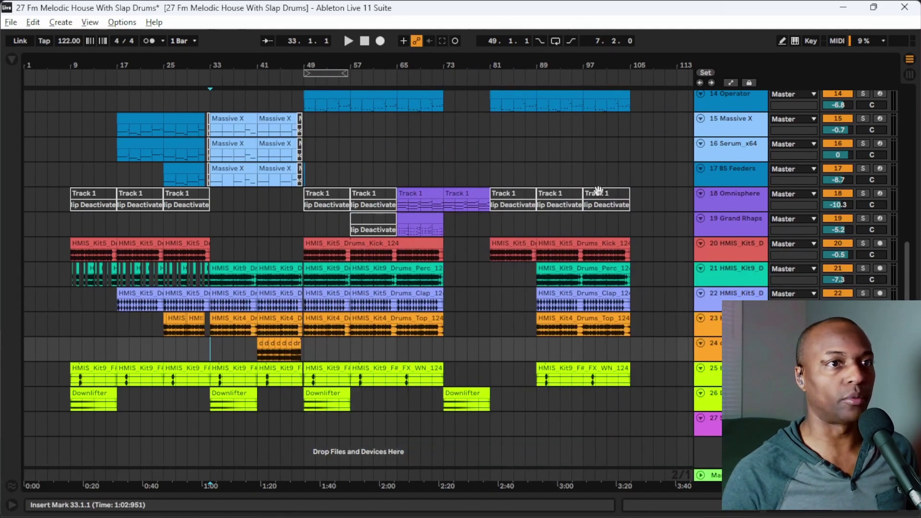
scroll(536, 372, "up", 5)
scroll(535, 371, "down", 4)
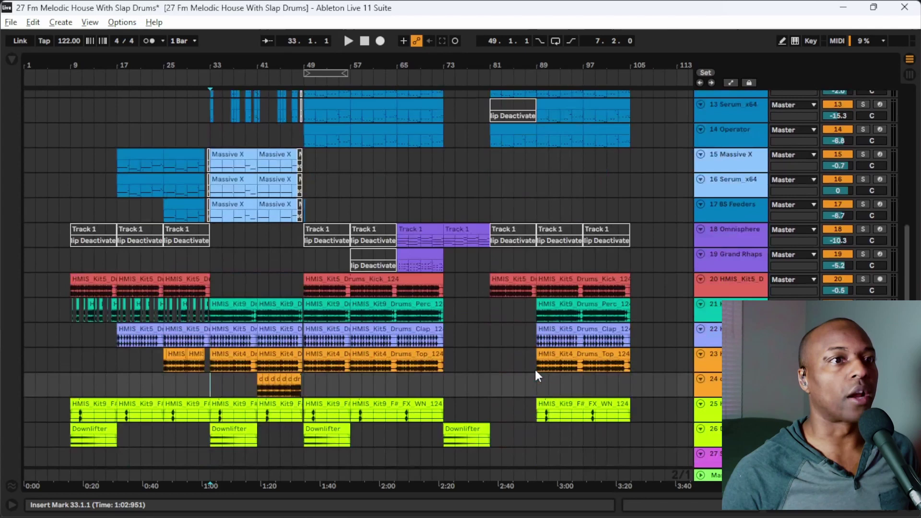
key("a")
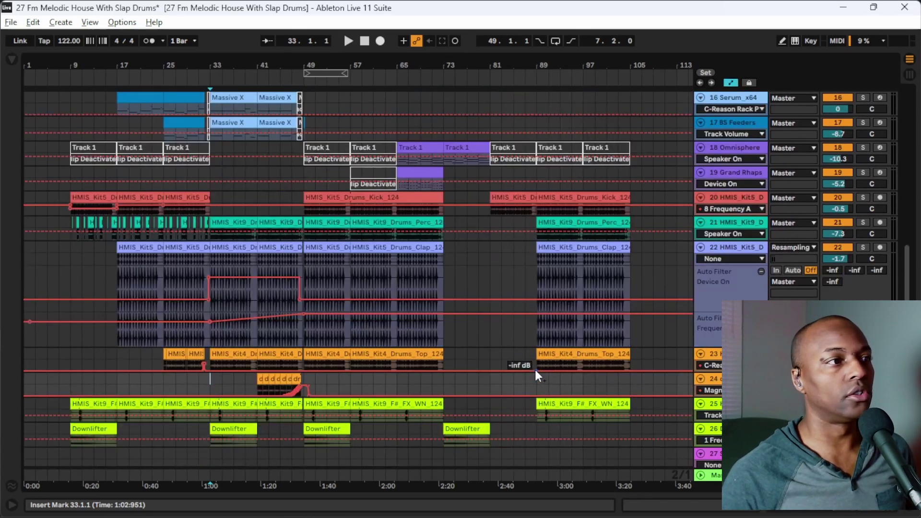
scroll(537, 375, "down", 2)
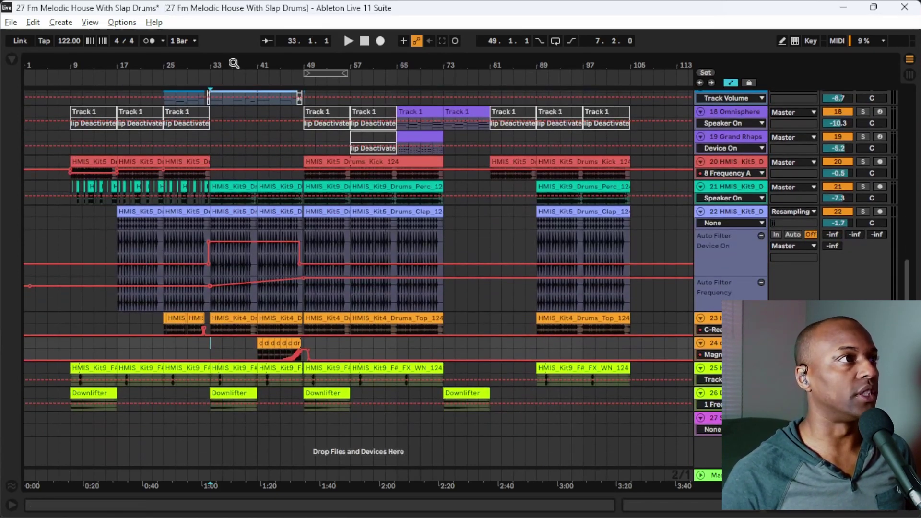
left_click_drag(235, 63, 319, 63)
key("a")
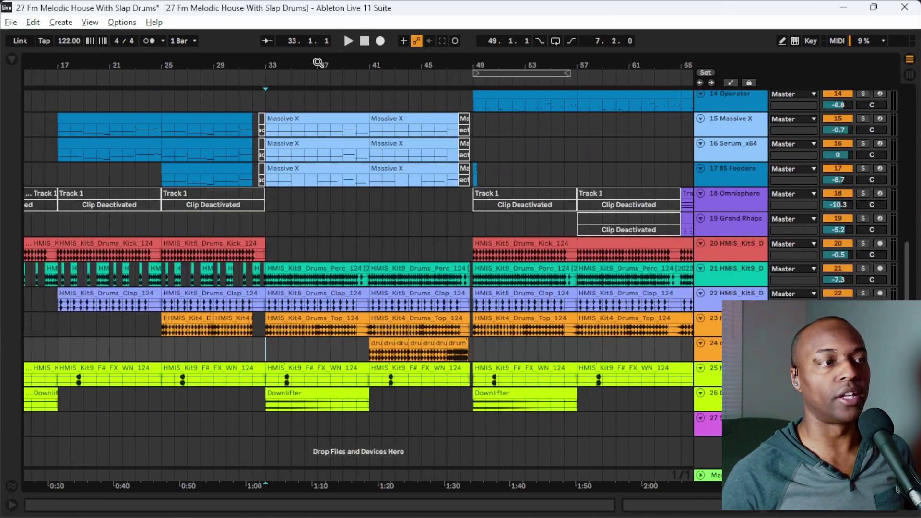
key("a")
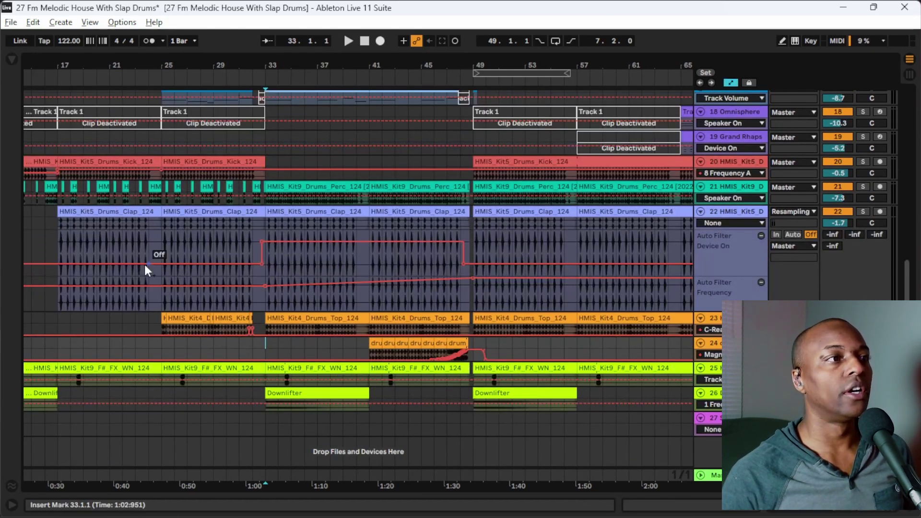
key("a")
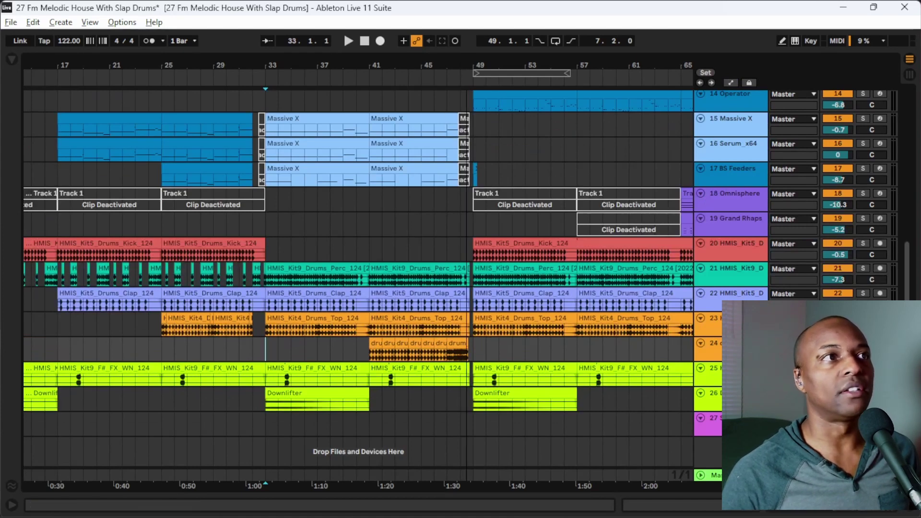
key("minus")
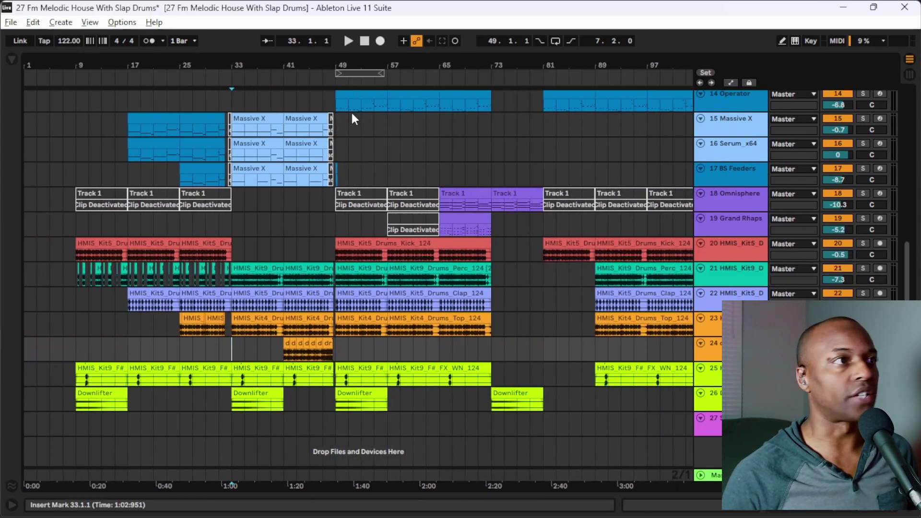
key("minus")
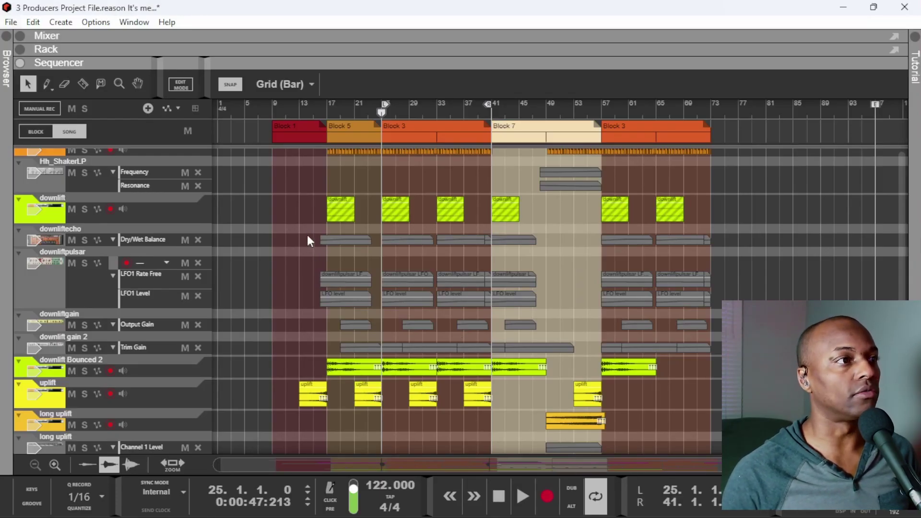
left_click_drag(307, 234, 721, 356)
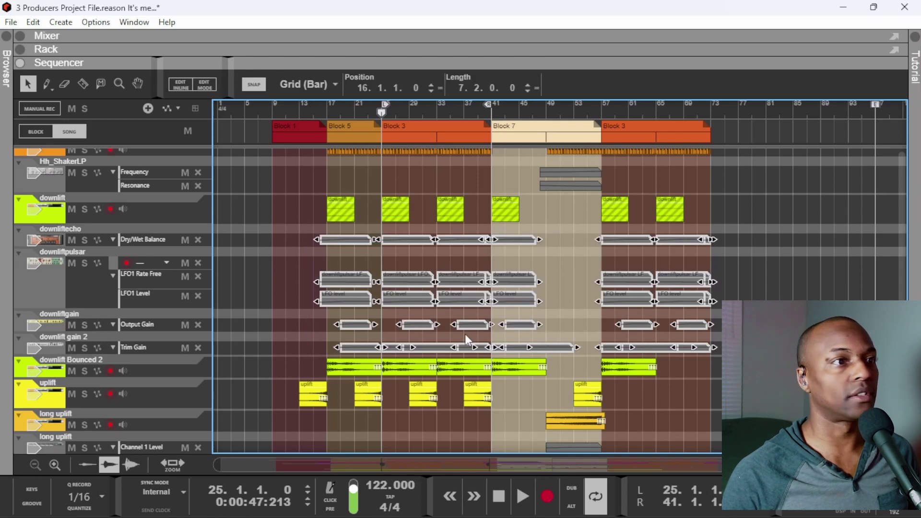
left_click(315, 313)
scroll(313, 317, "down", 10)
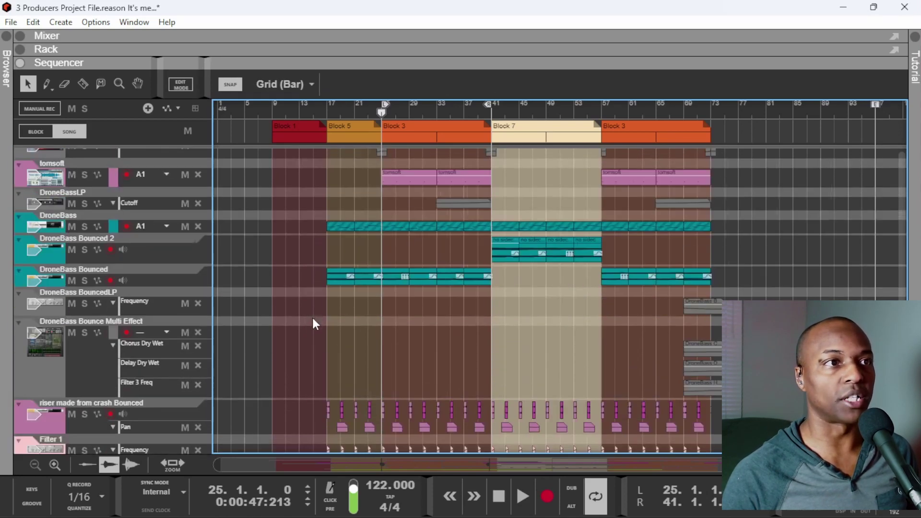
scroll(312, 317, "down", 15)
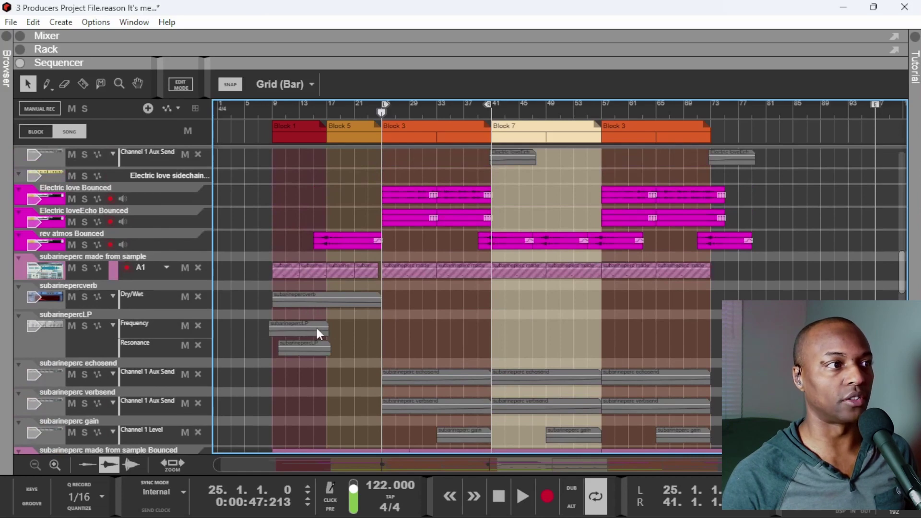
left_click(315, 302)
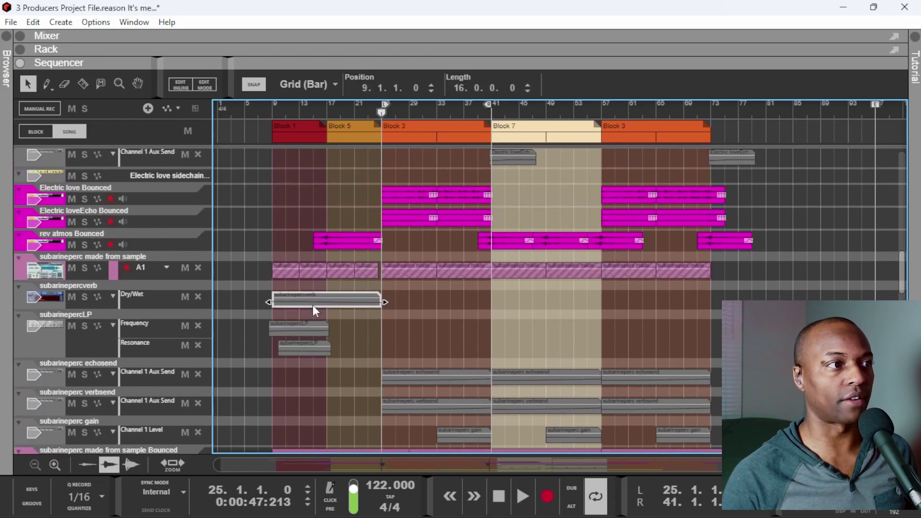
left_click(310, 330)
scroll(445, 335, "up", 5)
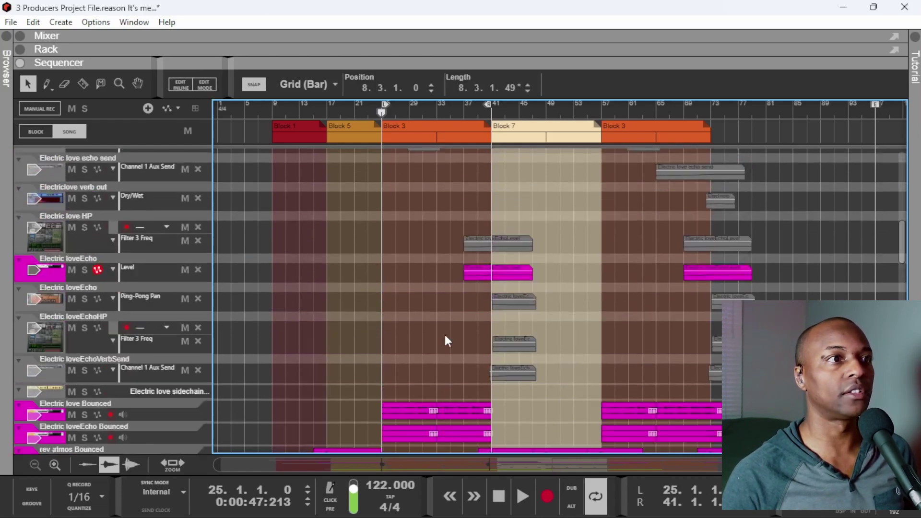
scroll(444, 335, "up", 5)
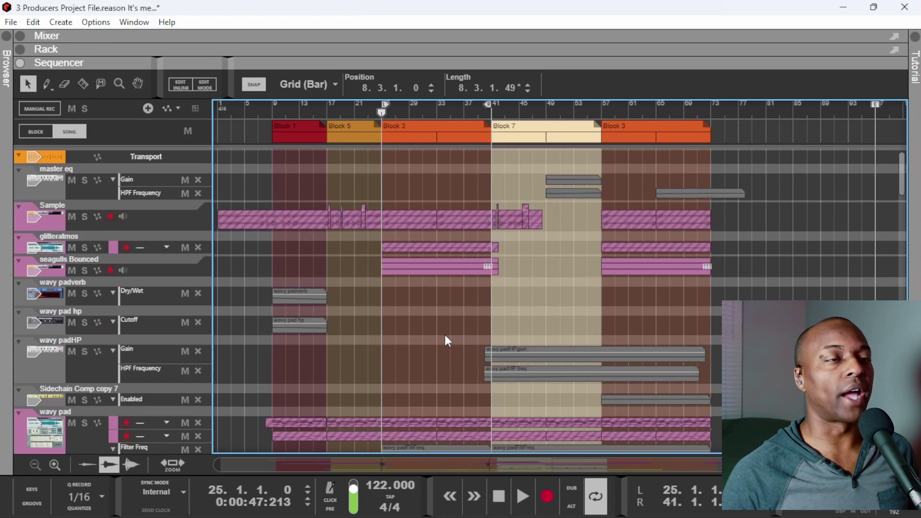
scroll(445, 335, "down", 10)
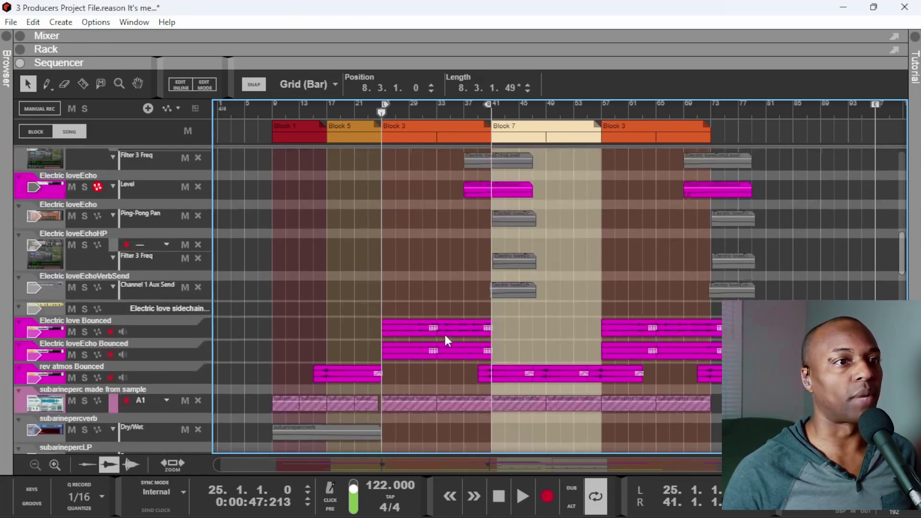
scroll(445, 335, "down", 10)
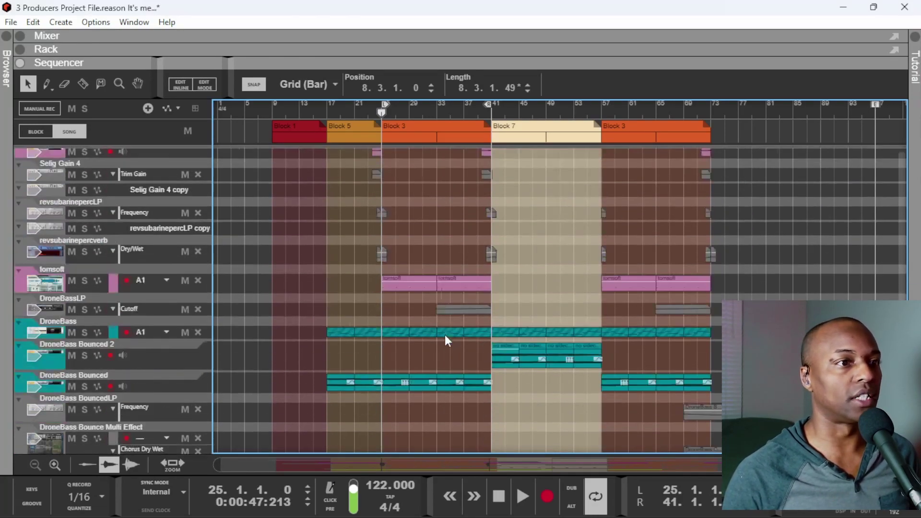
scroll(445, 335, "up", 8)
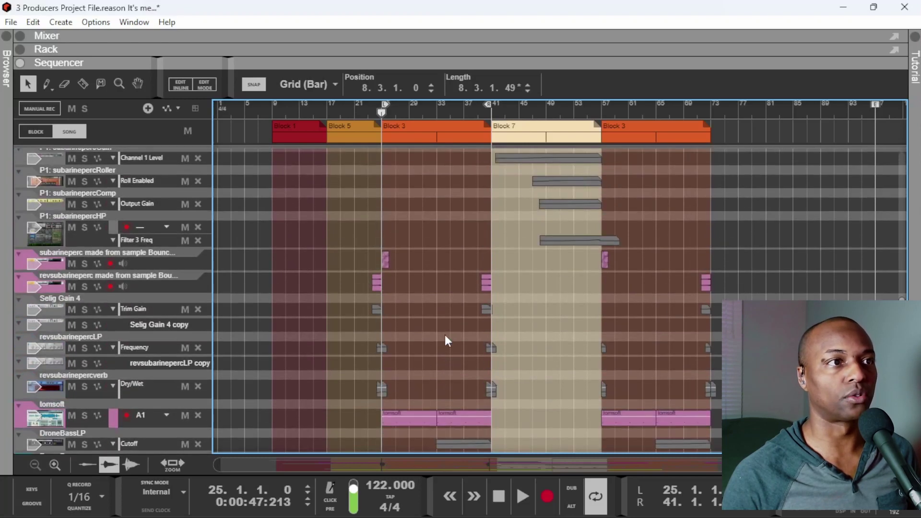
scroll(445, 335, "down", 10)
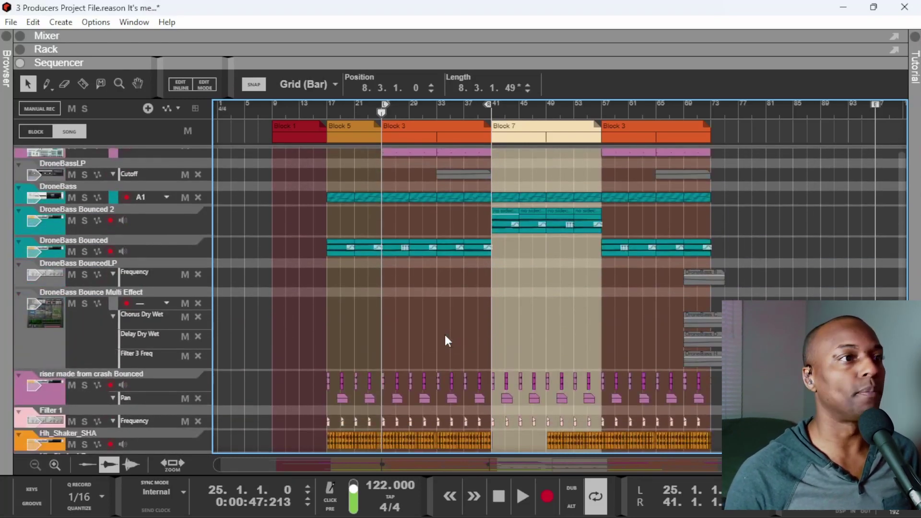
scroll(522, 317, "up", 8)
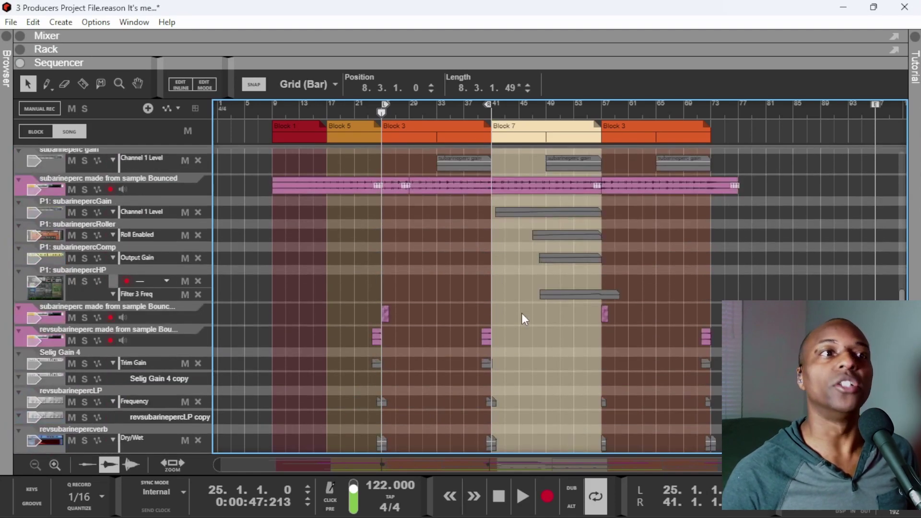
scroll(523, 316, "up", 5)
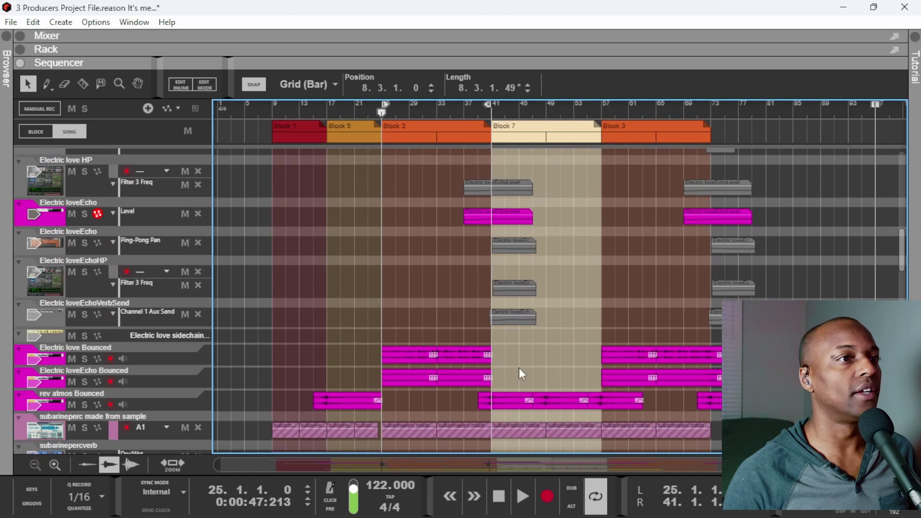
scroll(520, 368, "down", 5)
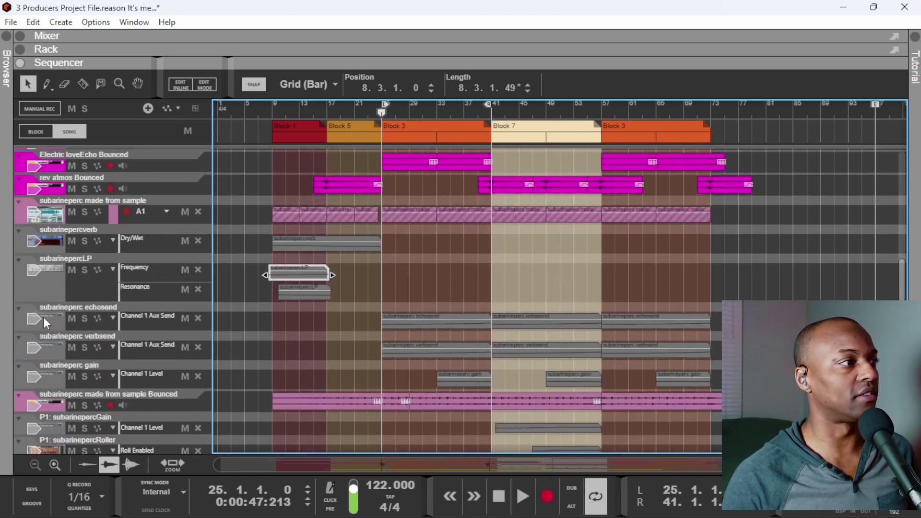
left_click(43, 317)
left_click(48, 212)
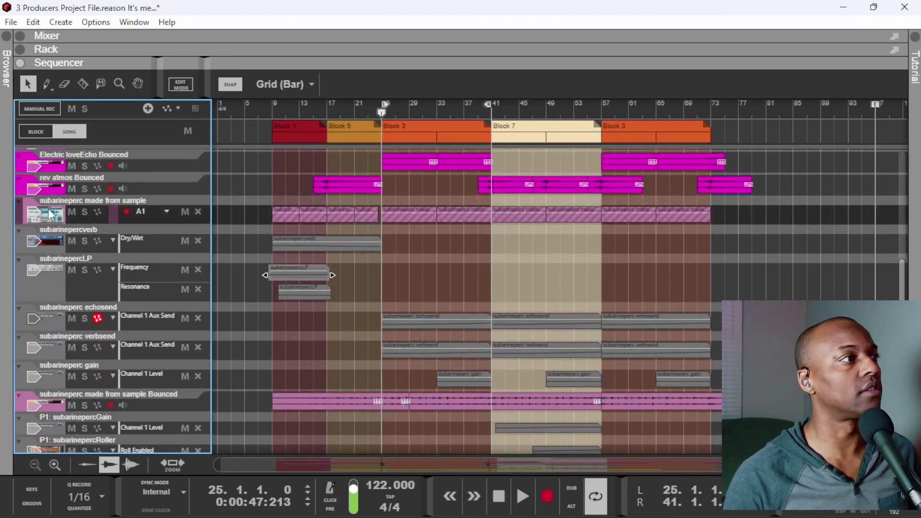
left_click(64, 326)
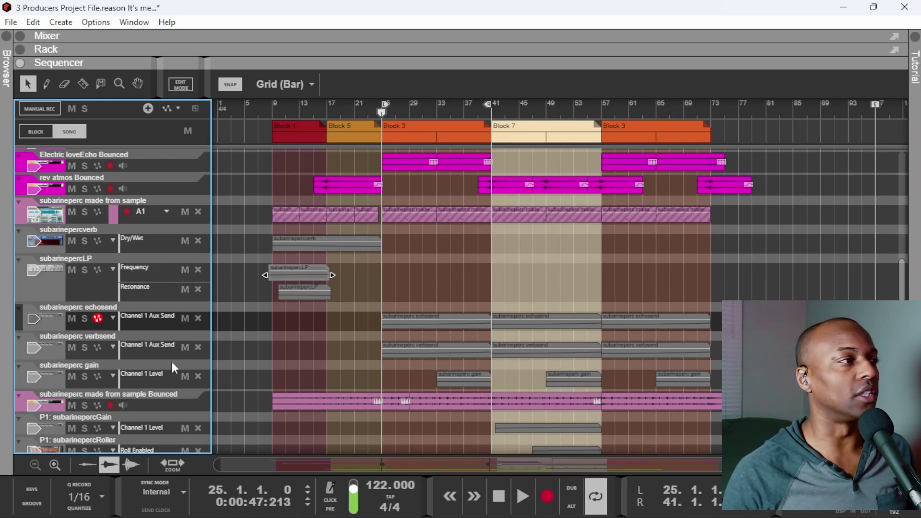
scroll(326, 363, "up", 5)
scroll(326, 363, "down", 6)
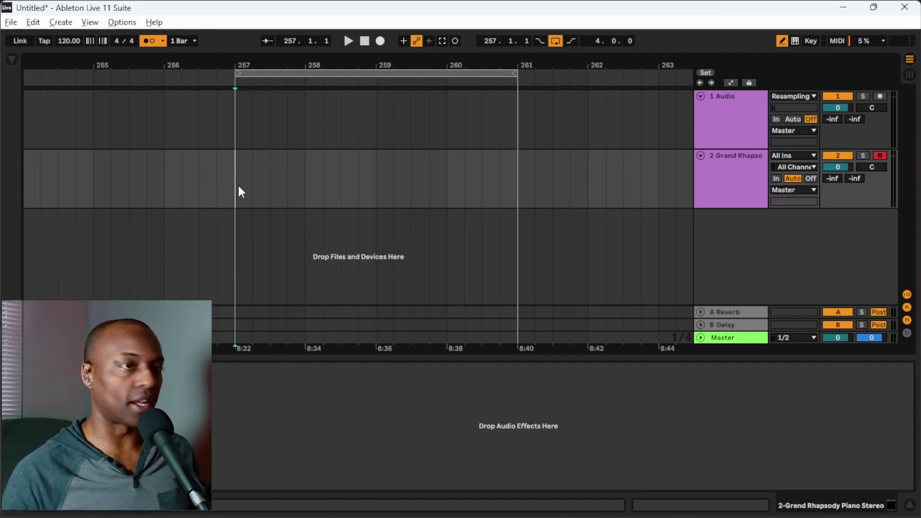
Record piano takes over the bar 257–261 loop with F9, then stop recording
key("F9")
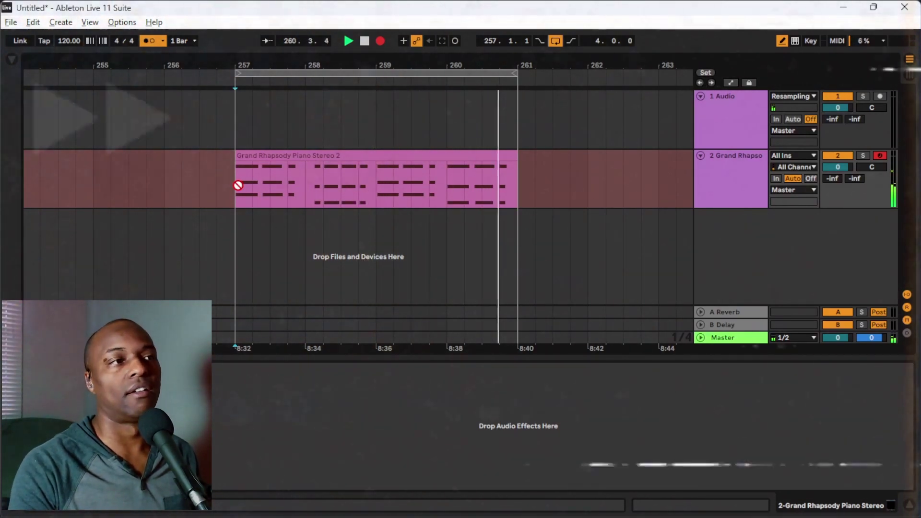
key("space")
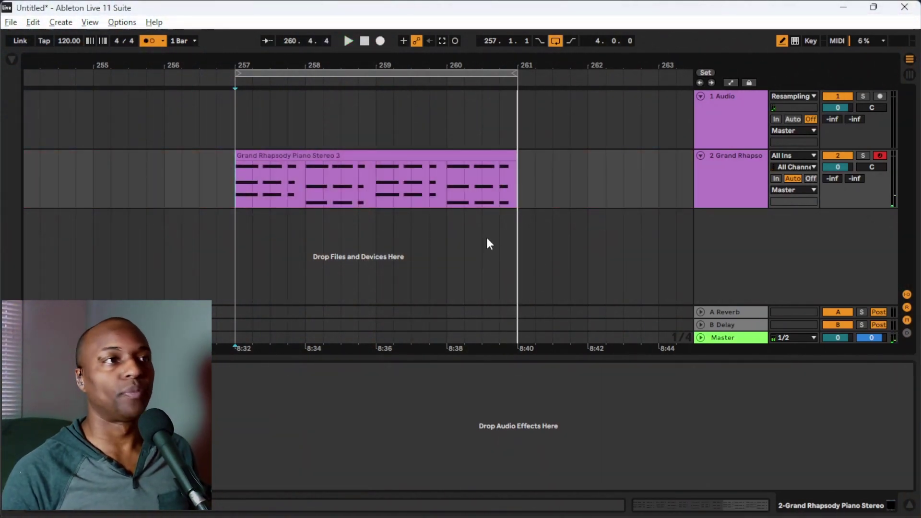
Show take lanes and comp takes: first for bars 259–261, second for 257–259, third for late bar 260
right_click(738, 191)
left_click(798, 363)
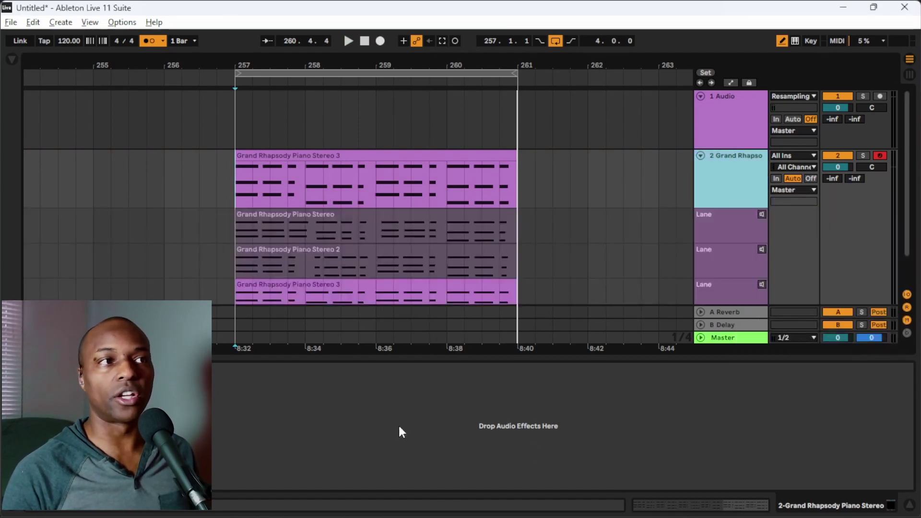
scroll(428, 182, "down", 1)
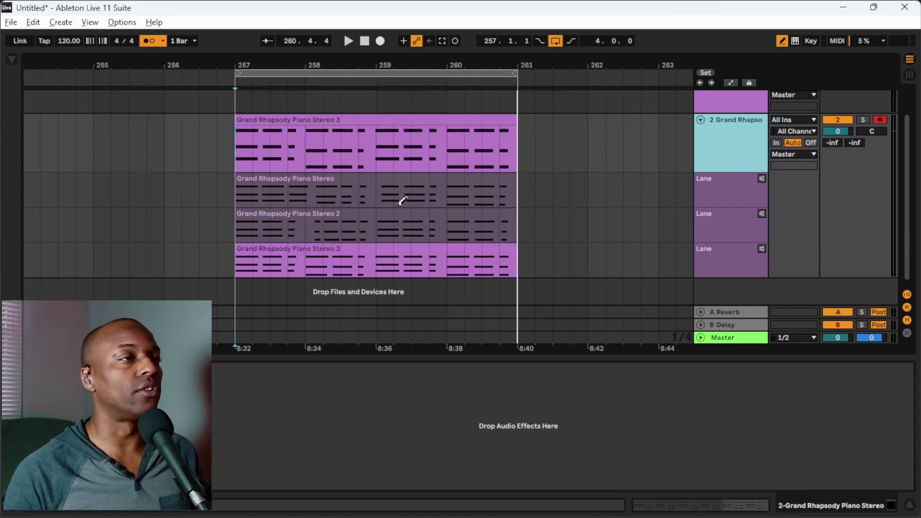
left_click(741, 199)
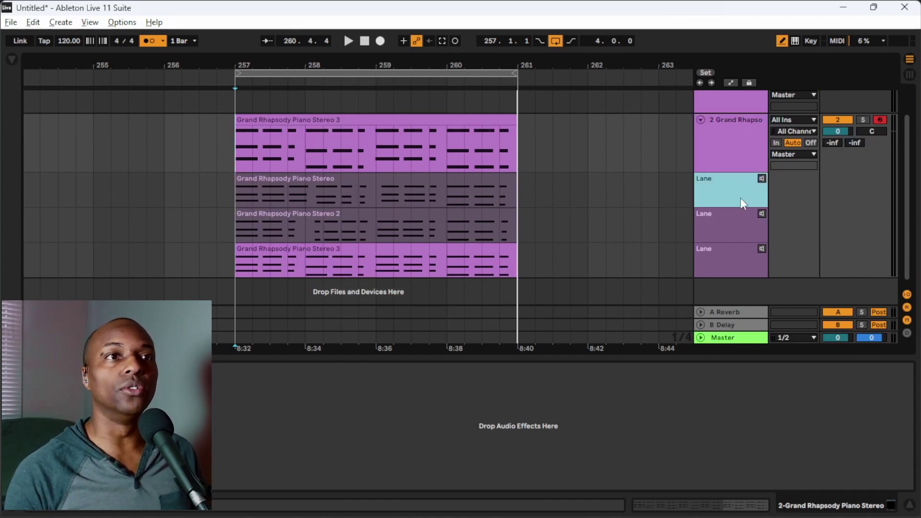
left_click(739, 128)
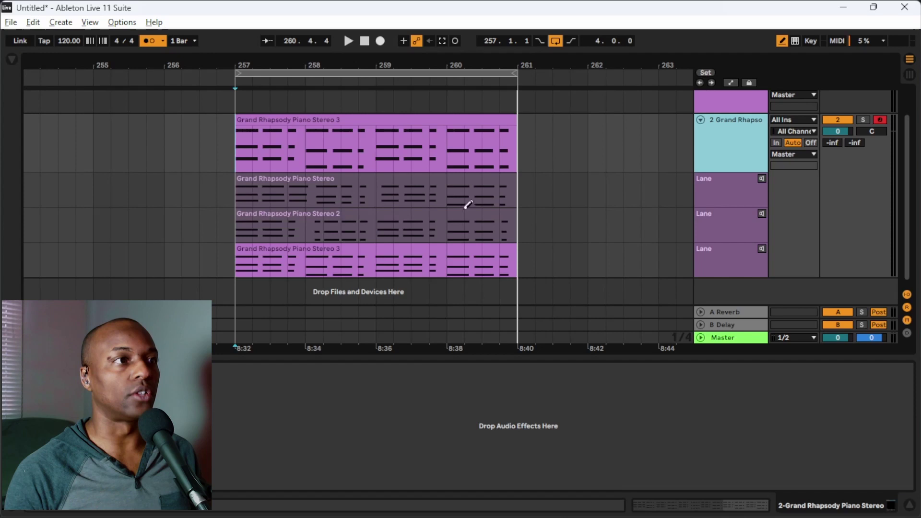
left_click_drag(378, 192, 517, 188)
left_click_drag(380, 222, 247, 223)
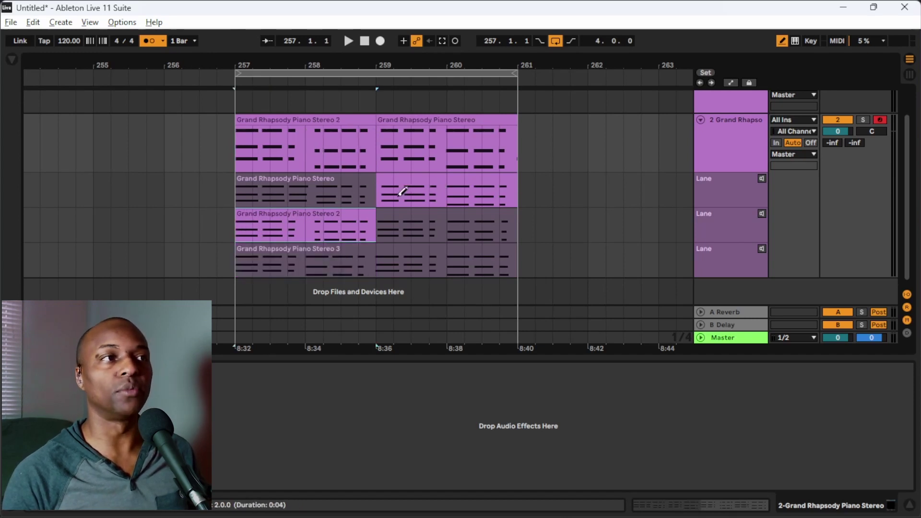
mouse_move(486, 260)
left_mouse_down()
mouse_move(545, 261)
mouse_move(527, 262)
left_mouse_up()
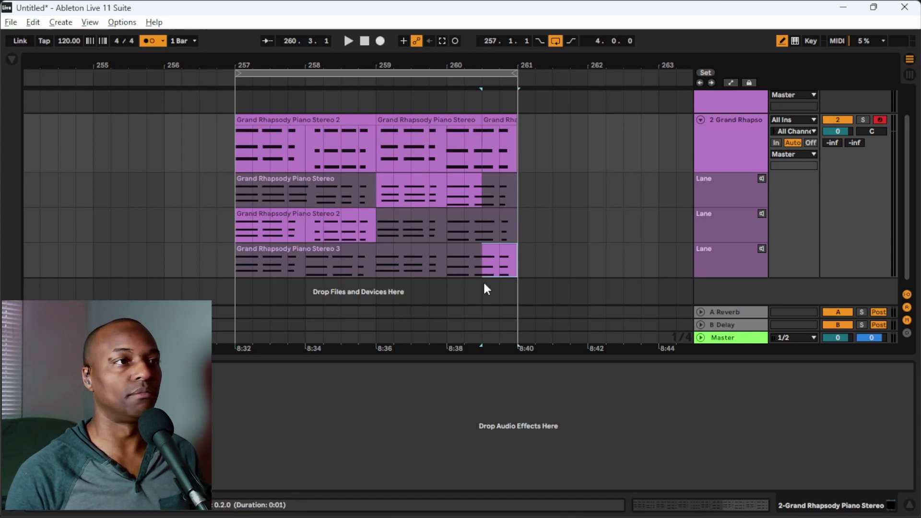
left_click(374, 168)
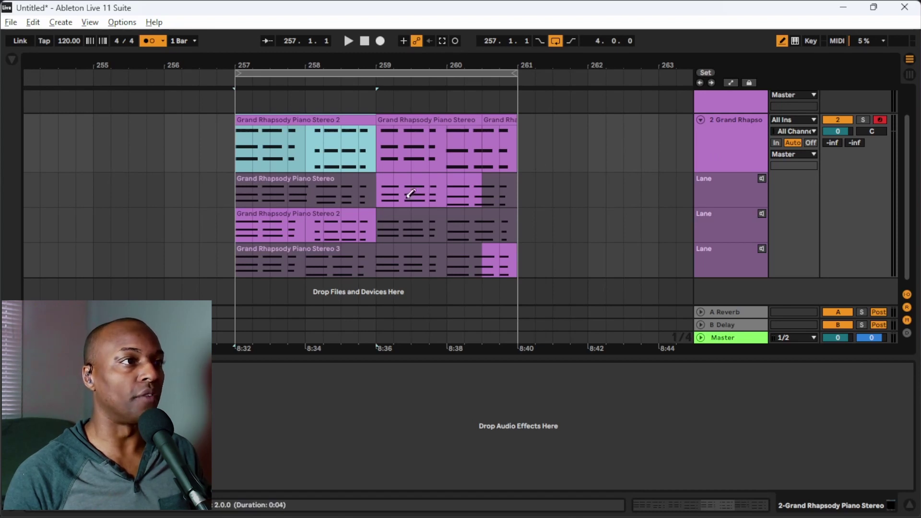
Hide the take lanes and delete the comped piano clips from bars 256–261
right_click(716, 164)
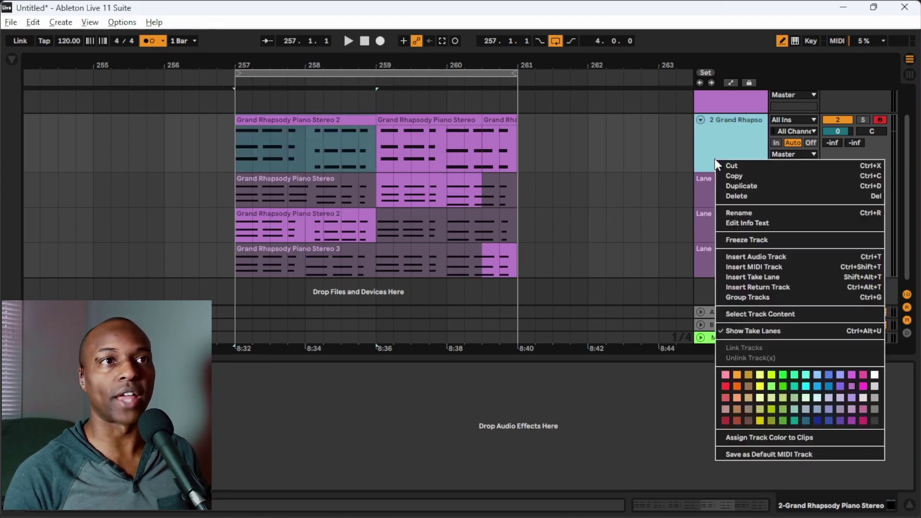
left_click(771, 329)
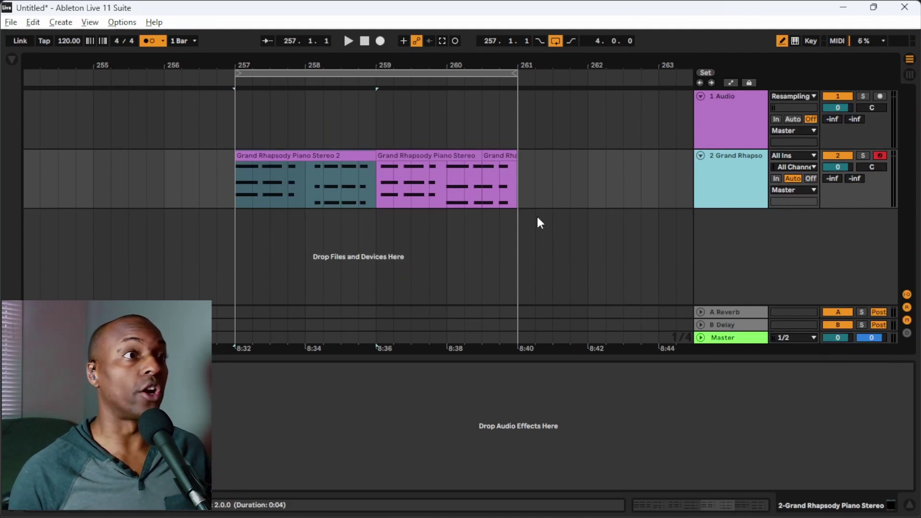
left_click(230, 199)
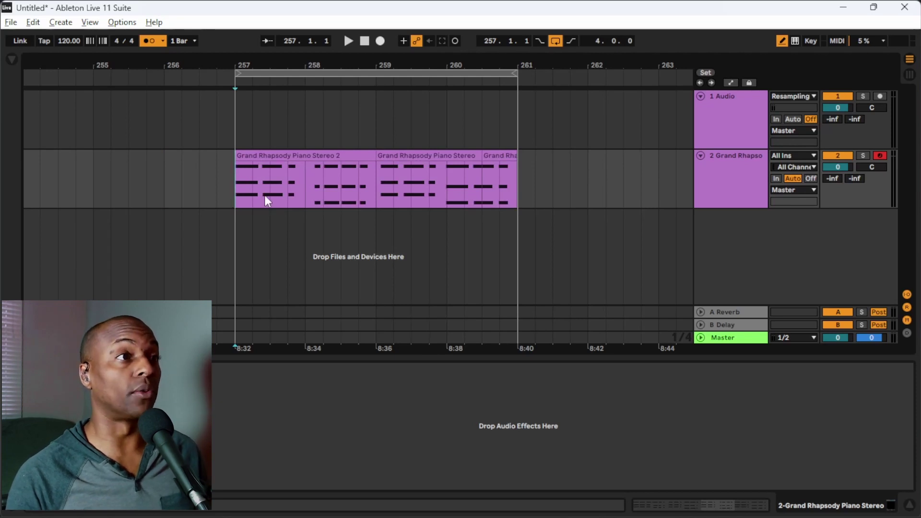
left_click_drag(531, 200, 191, 194)
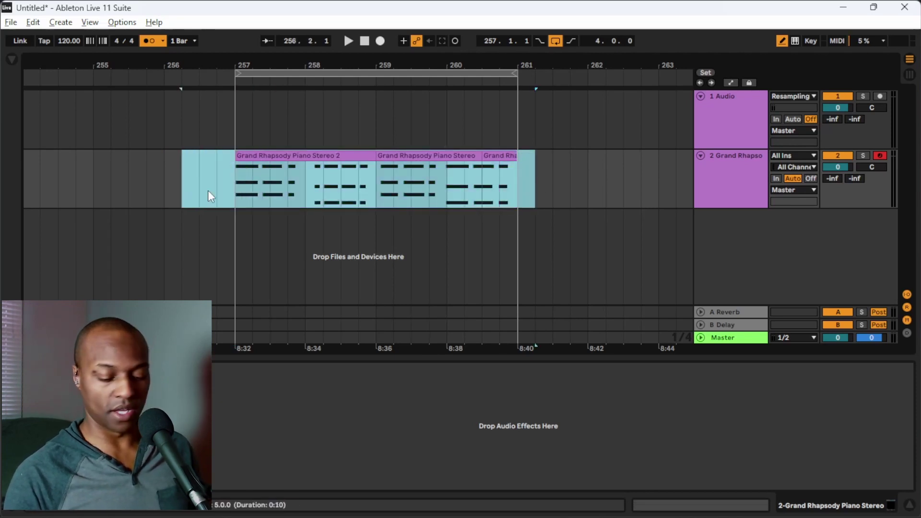
key("Delete")
Play along without recording, then Capture MIDI into a clip at bars 257–259 and select it
left_click(234, 188)
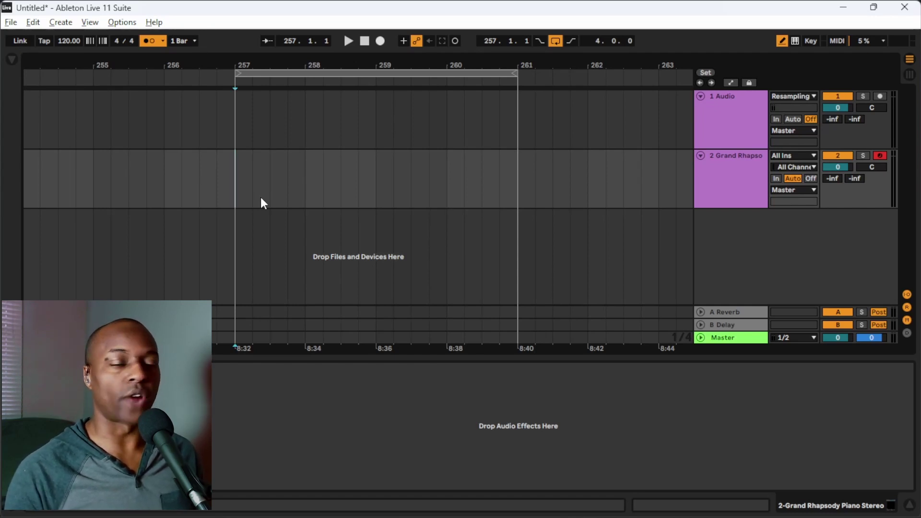
key("space")
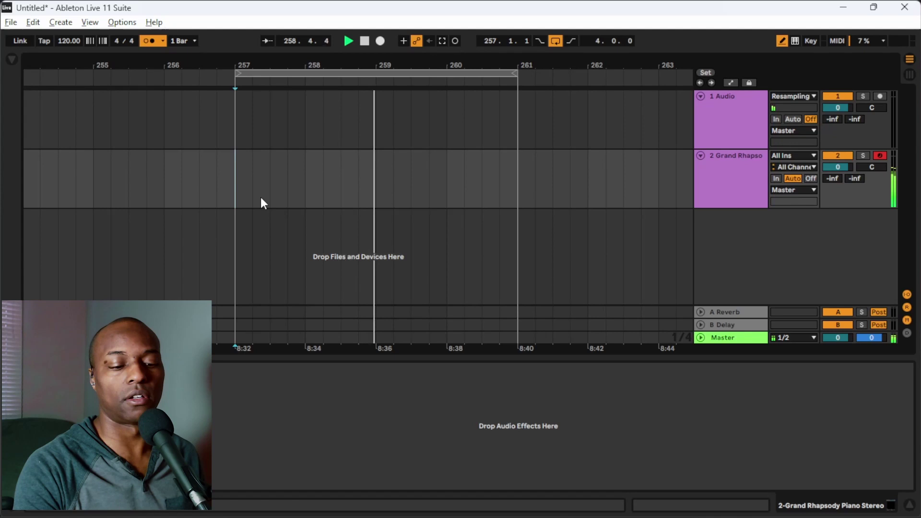
key("space")
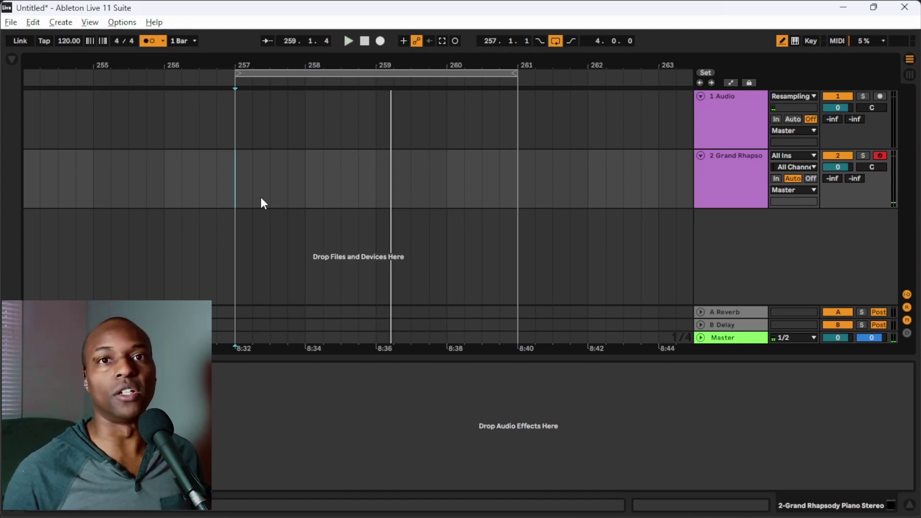
left_click(442, 41)
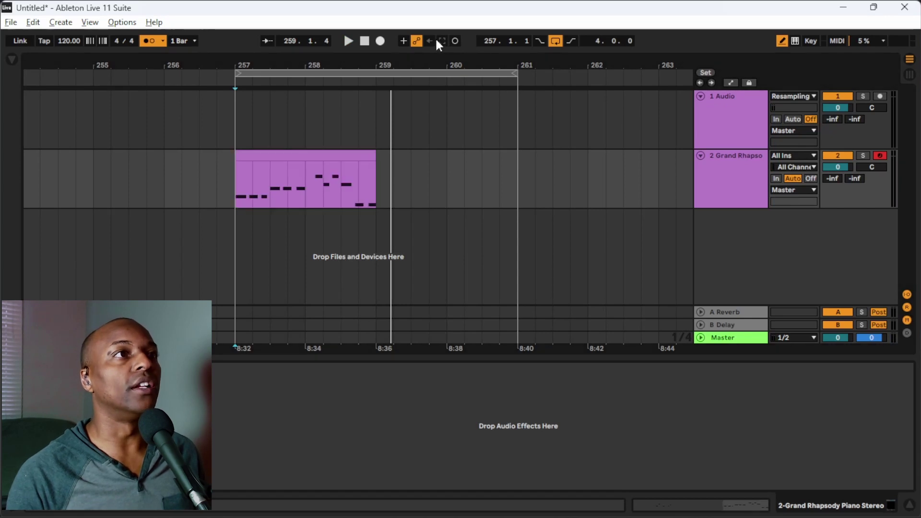
left_click(328, 152)
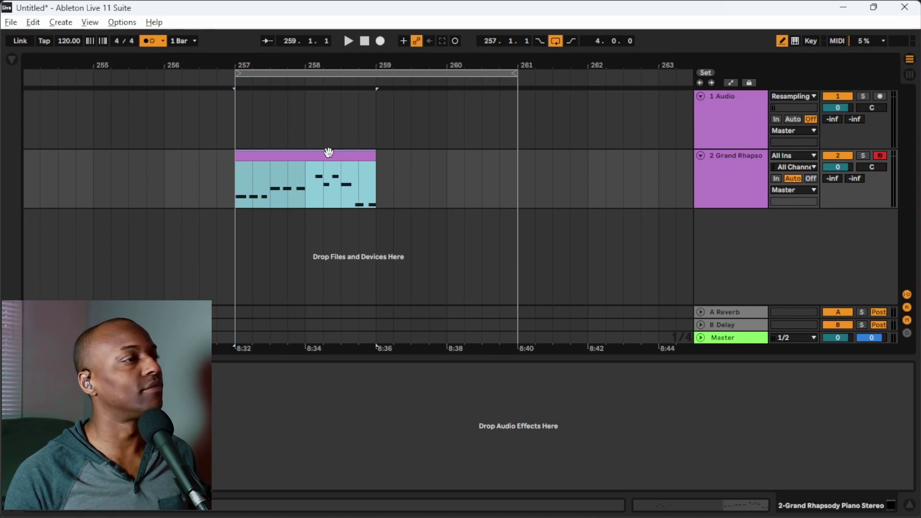
left_click_drag(361, 61, 377, 69)
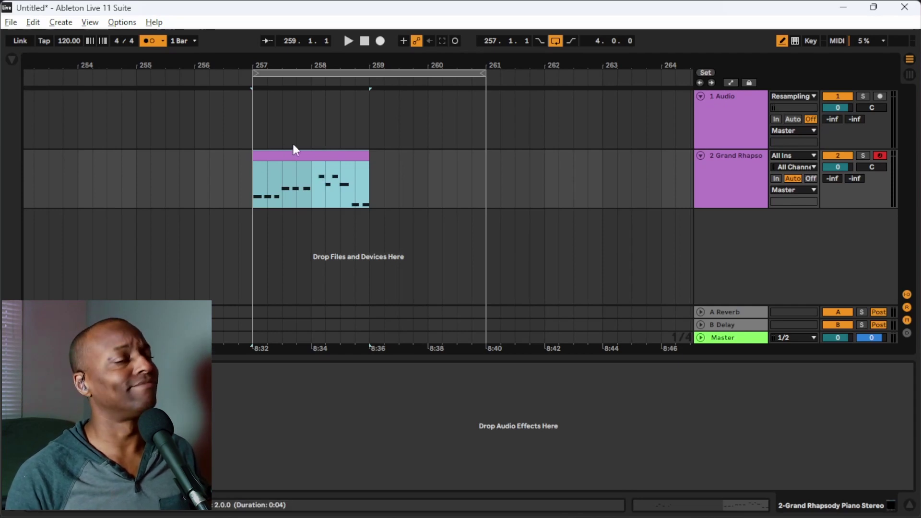
left_click(297, 155)
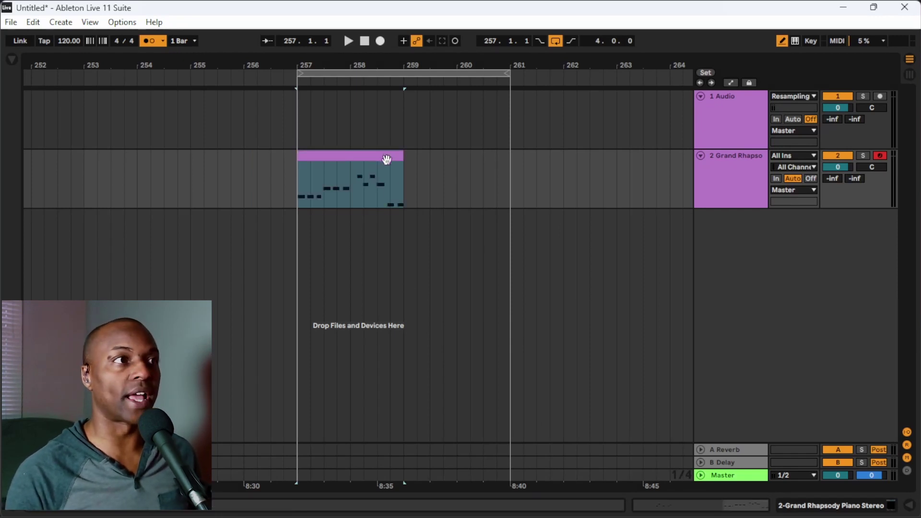
double_click(384, 156)
left_click_drag(531, 357, 547, 161)
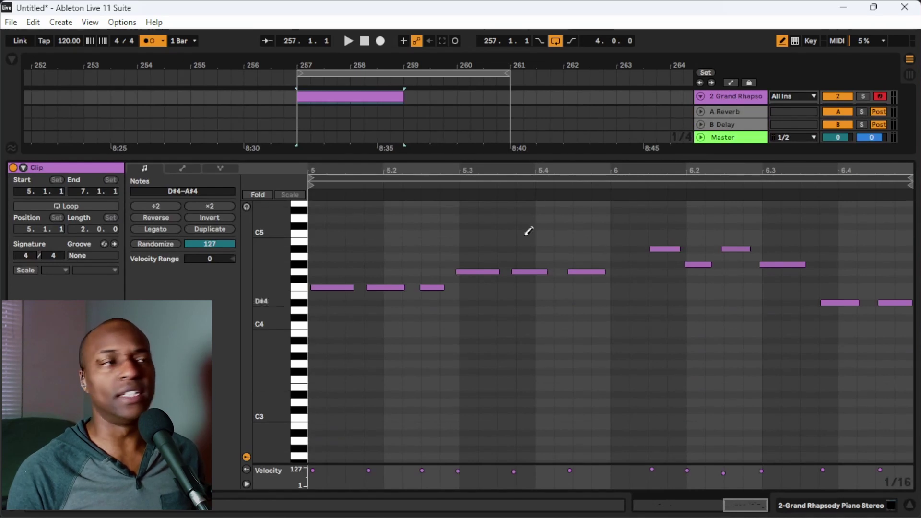
left_click_drag(543, 158, 527, 247)
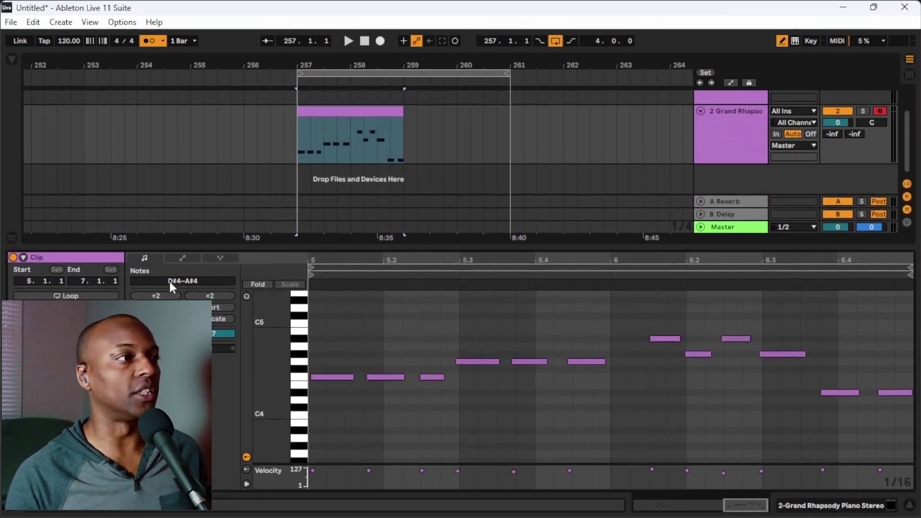
left_click(258, 284)
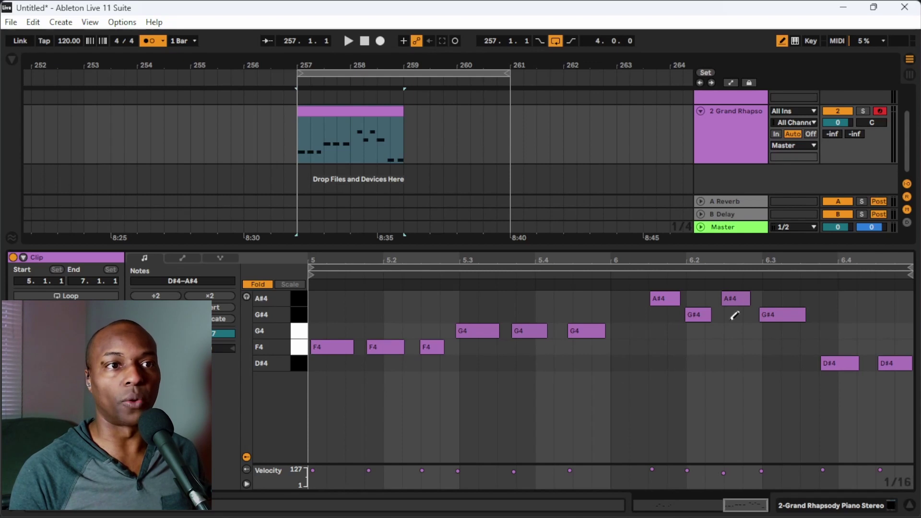
left_click(265, 288)
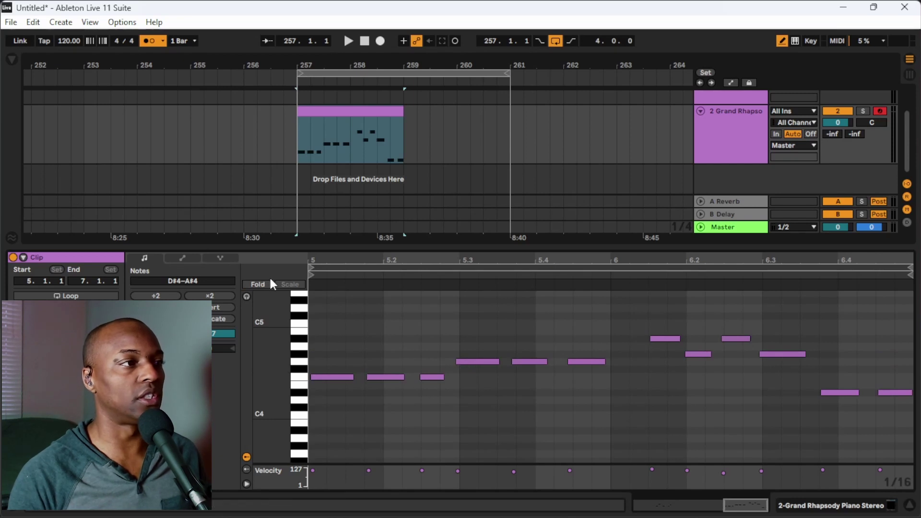
left_click(258, 284)
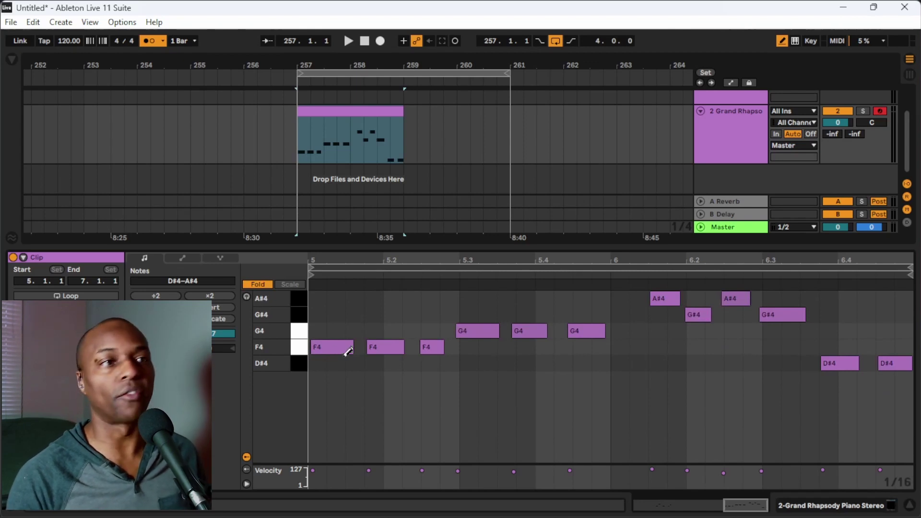
left_click(267, 286)
left_click(267, 286)
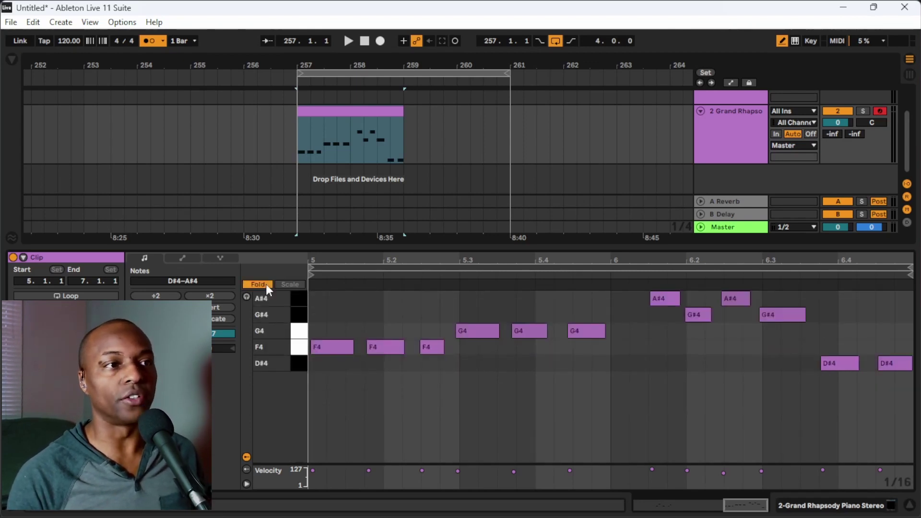
left_click(267, 286)
key("ctrl+alt+l")
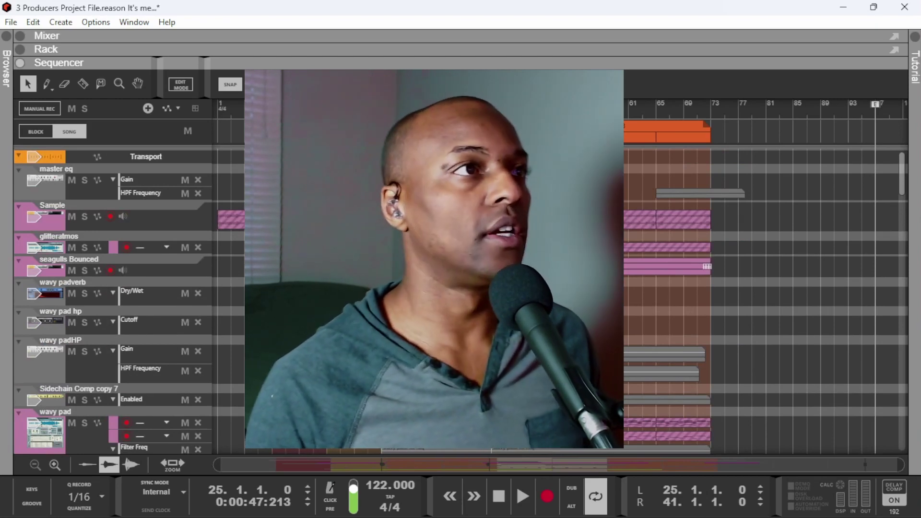
scroll(522, 308, "down", 10)
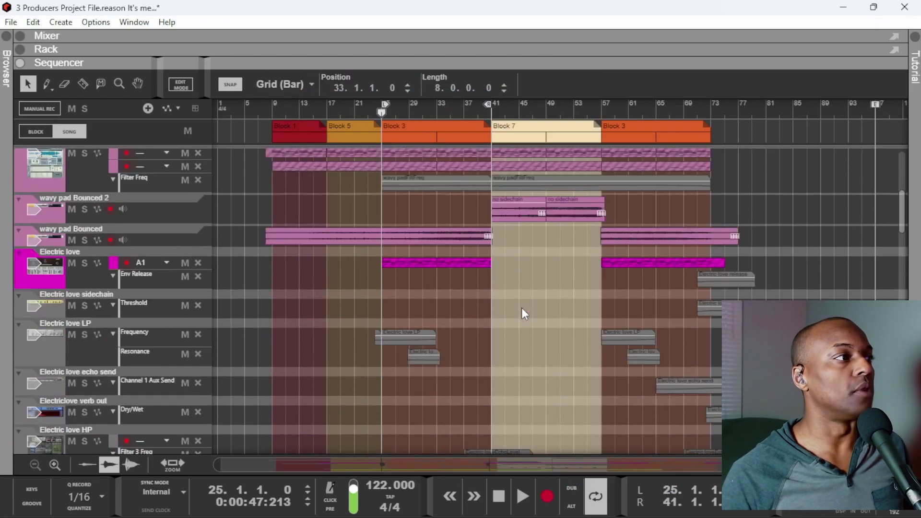
scroll(523, 307, "up", 10)
key("F5")
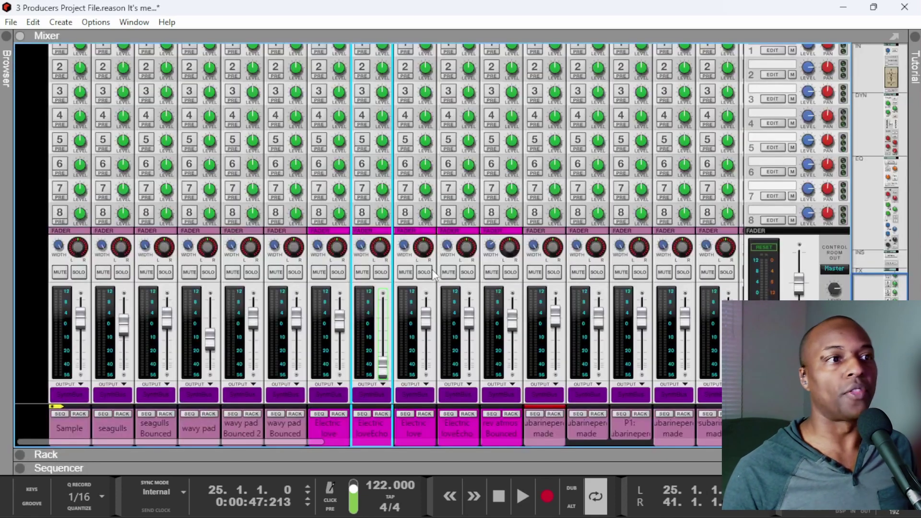
left_click_drag(275, 441, 437, 442)
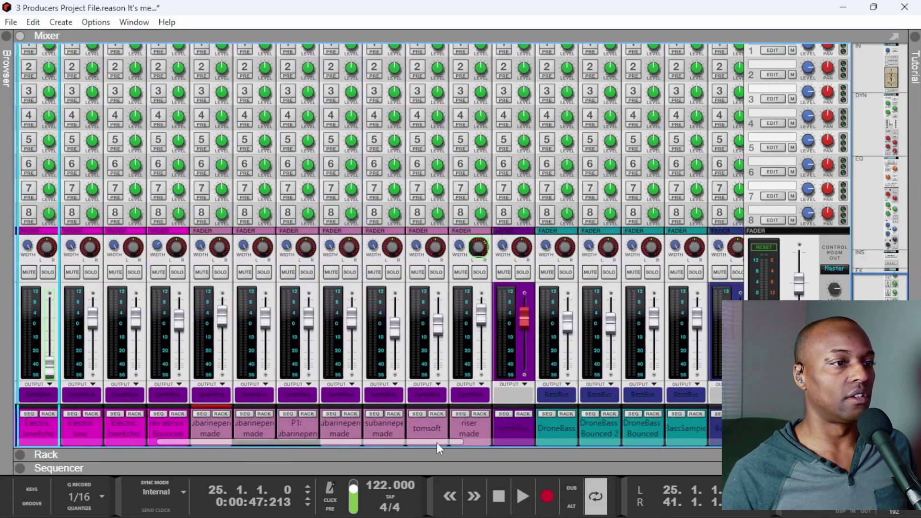
left_click(506, 428)
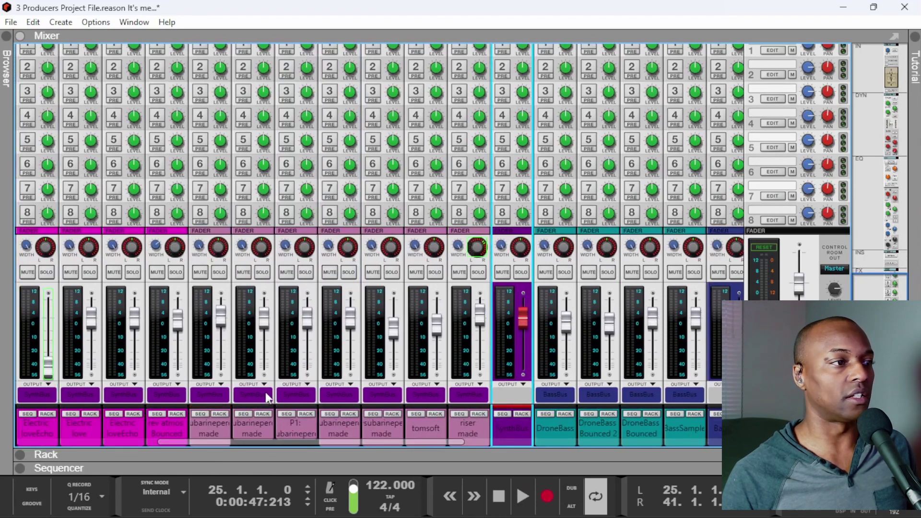
left_click_drag(341, 447, 403, 443)
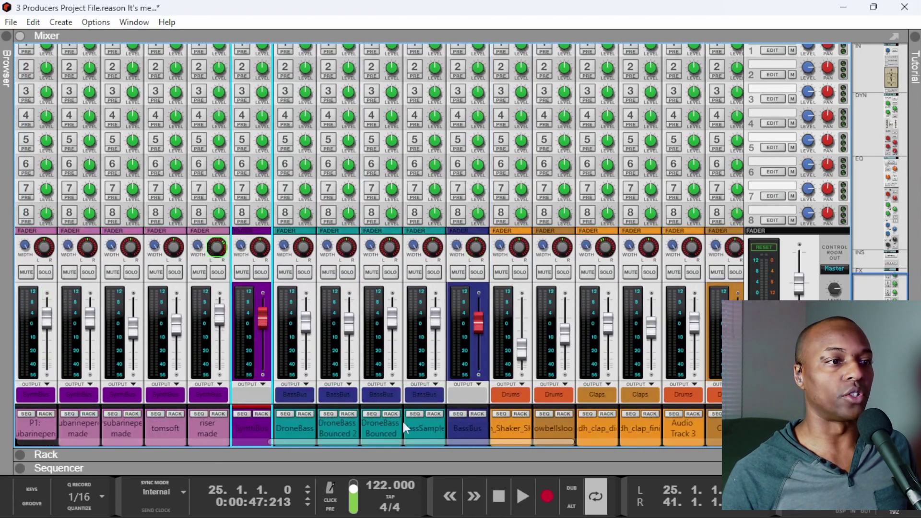
mouse_move(467, 446)
left_mouse_down()
mouse_move(586, 439)
mouse_move(332, 453)
mouse_move(246, 446)
left_mouse_up()
left_click(247, 468)
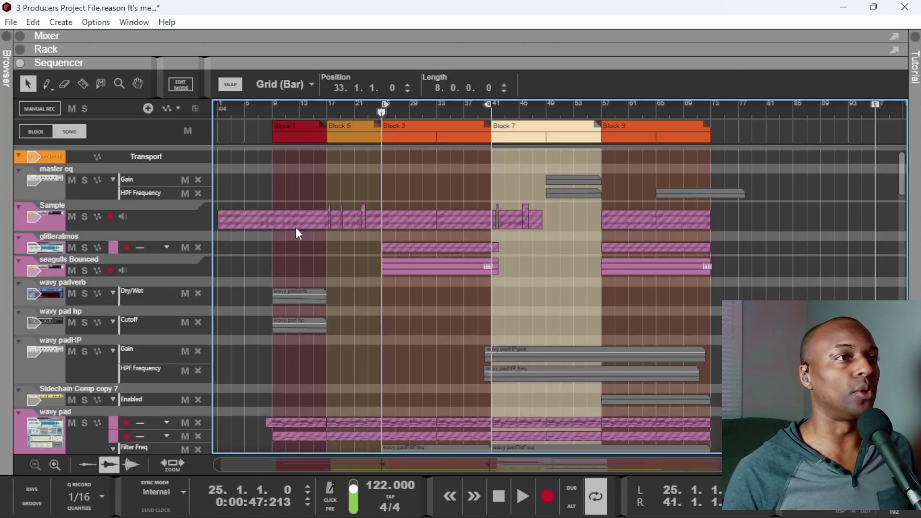
scroll(296, 228, "down", 3)
scroll(295, 227, "down", 10)
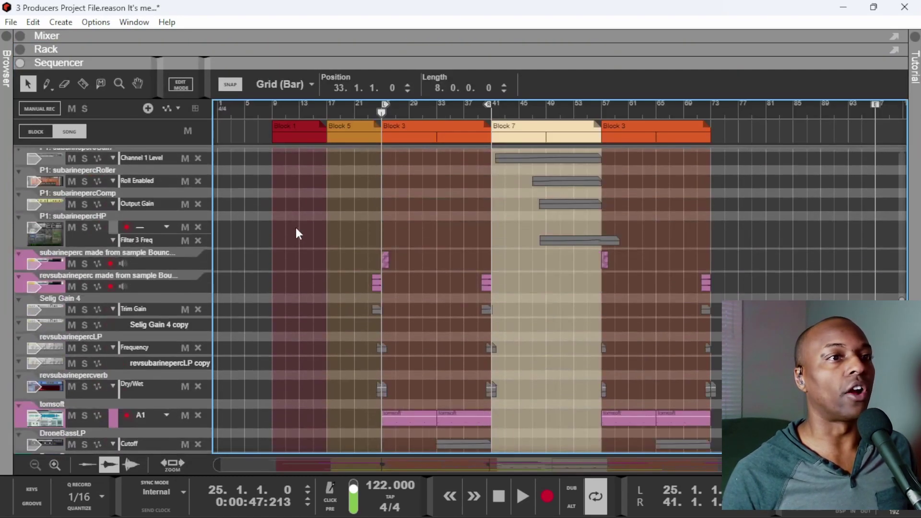
scroll(295, 227, "up", 7)
scroll(295, 230, "up", 5)
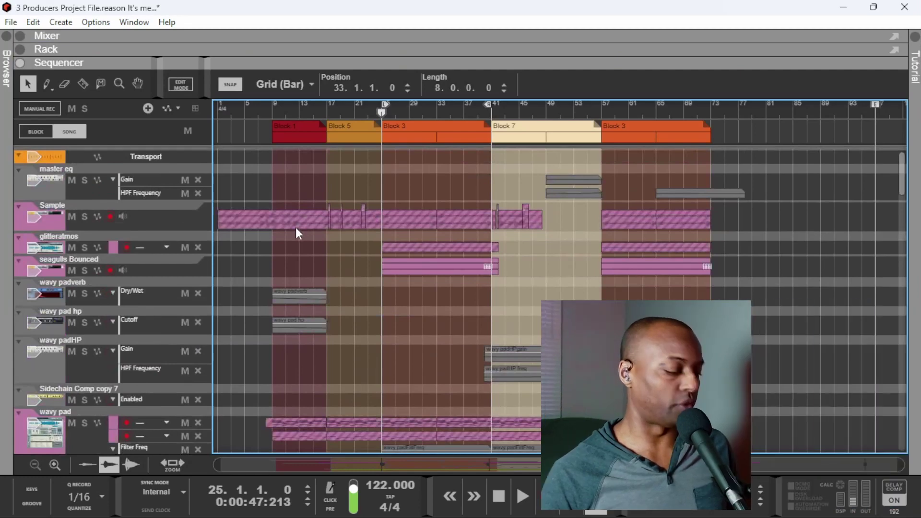
Switch back to the Ableton Live set and fold the 1 MainMelody group
key("alt+Tab")
left_click(714, 183)
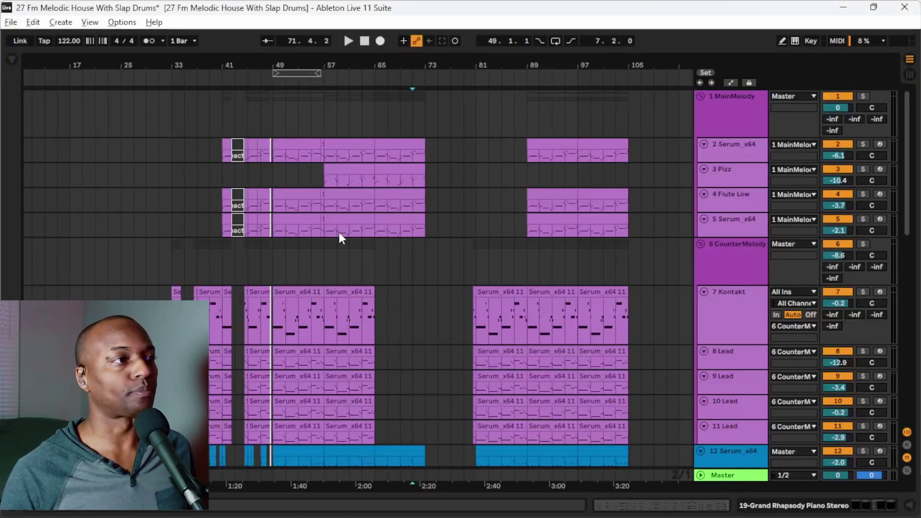
left_click(565, 259)
left_click(722, 122)
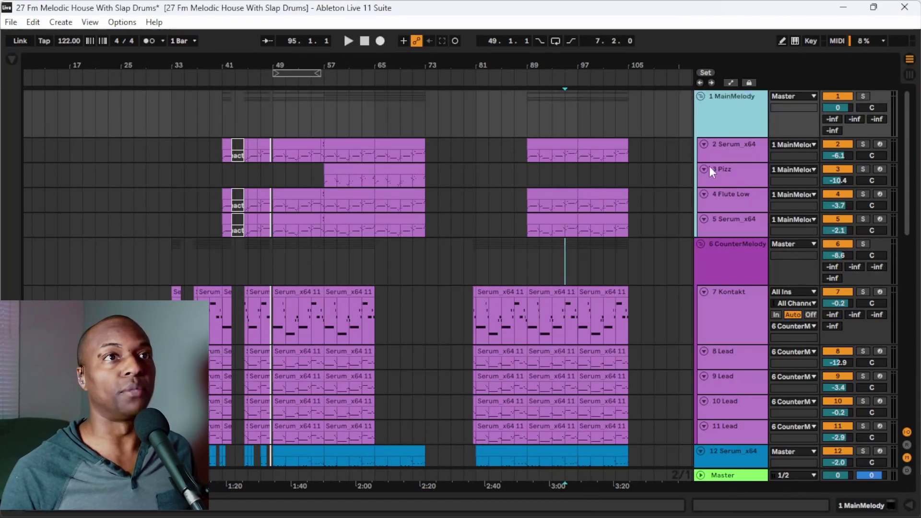
left_click(700, 96)
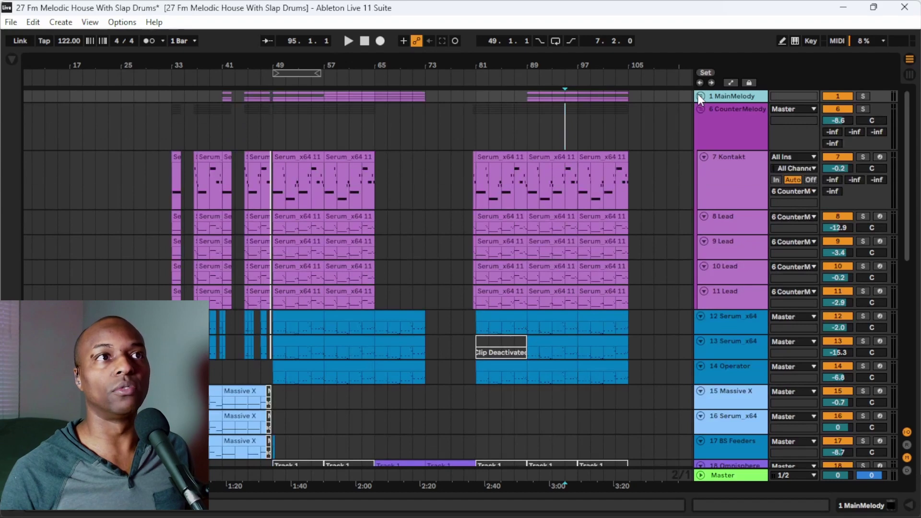
left_click(700, 96)
left_click(700, 95)
Fold and unfold the 6 CounterMelody group and 12 Serum_x64 track, leaving both expanded
left_click(701, 110)
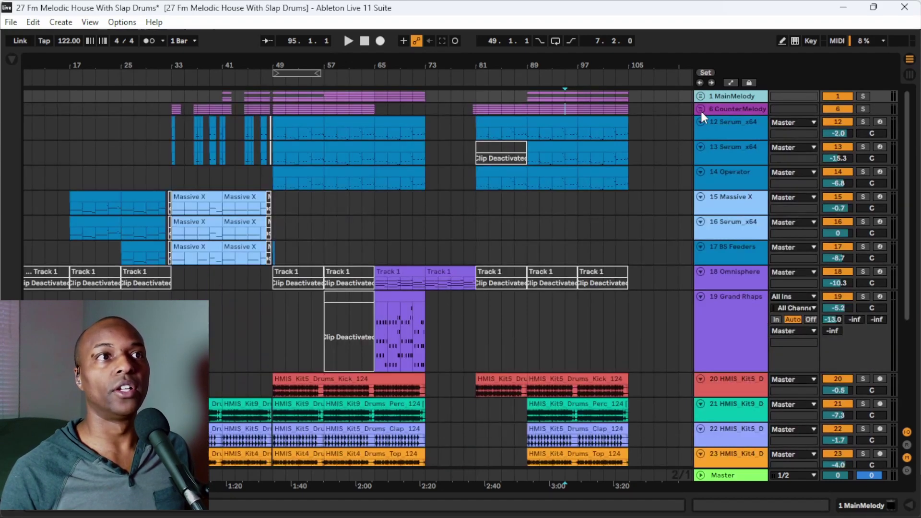
left_click(701, 121)
left_click(701, 122)
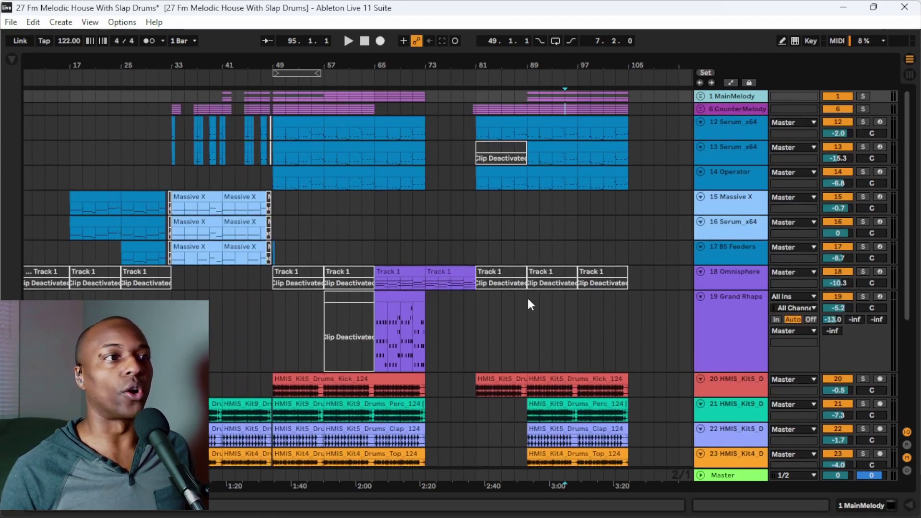
scroll(452, 306, "down", 4)
scroll(453, 305, "up", 4)
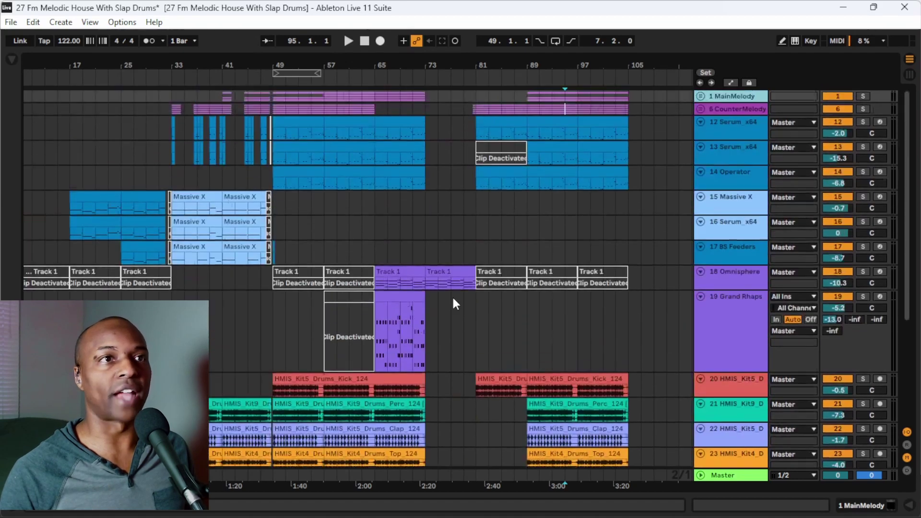
left_click(701, 109)
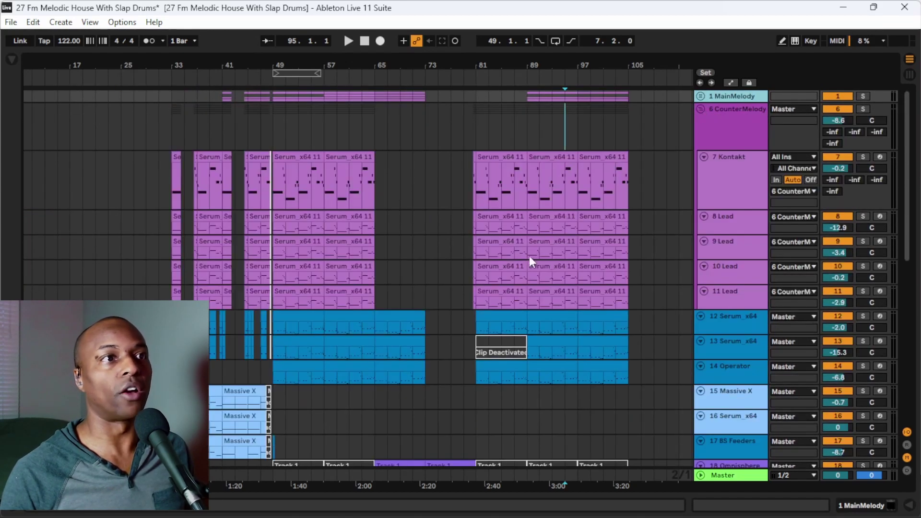
scroll(540, 252, "down", 5)
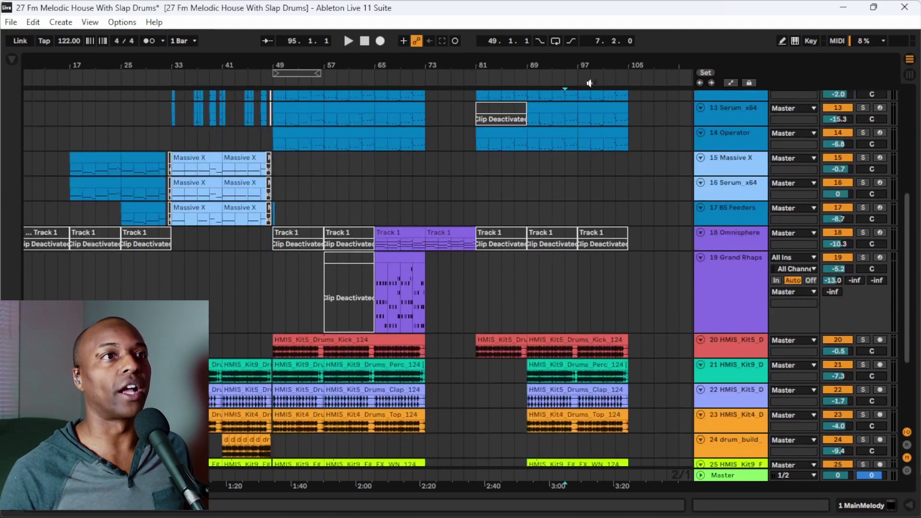
scroll(572, 244, "down", 2)
scroll(572, 252, "up", 6)
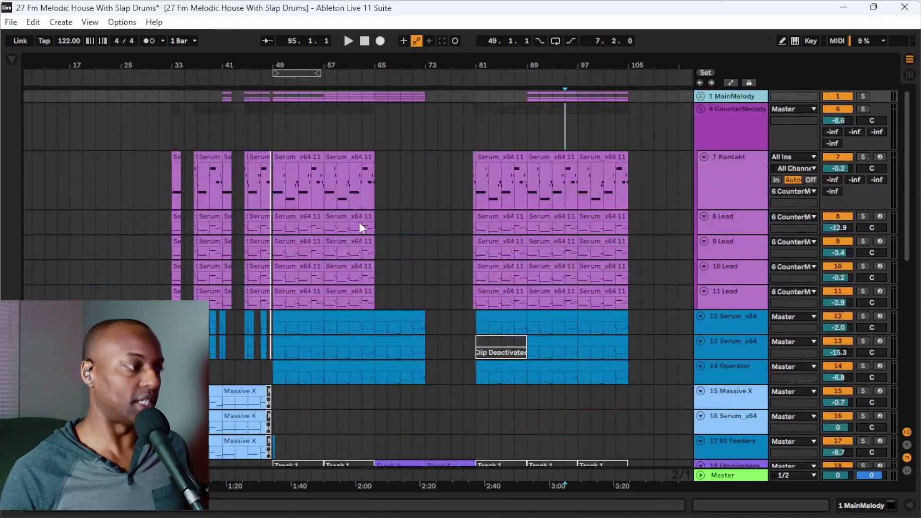
key("Tab")
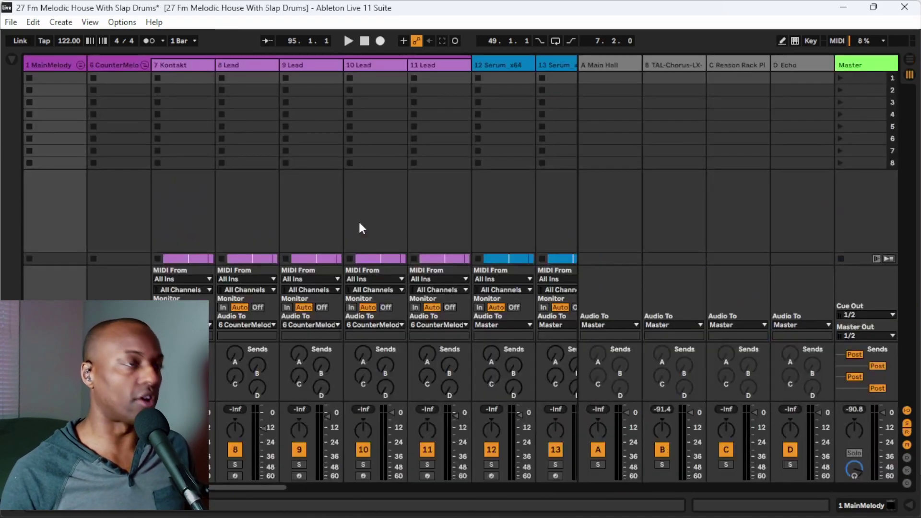
left_click(109, 72)
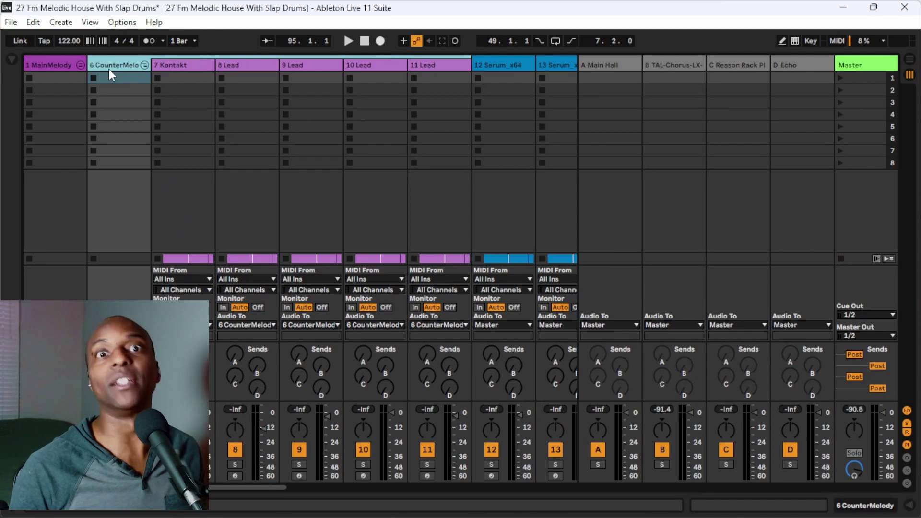
key("Tab")
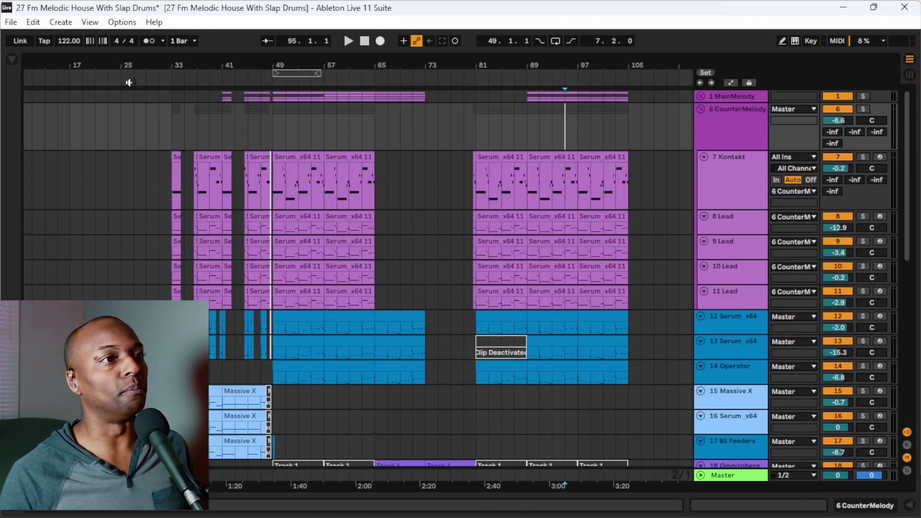
left_click(730, 143)
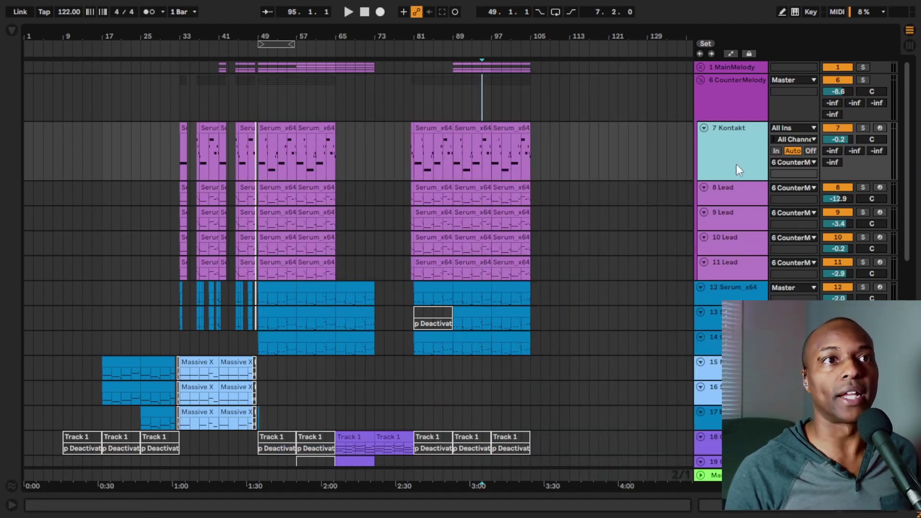
left_click(732, 199)
scroll(700, 191, "down", 3)
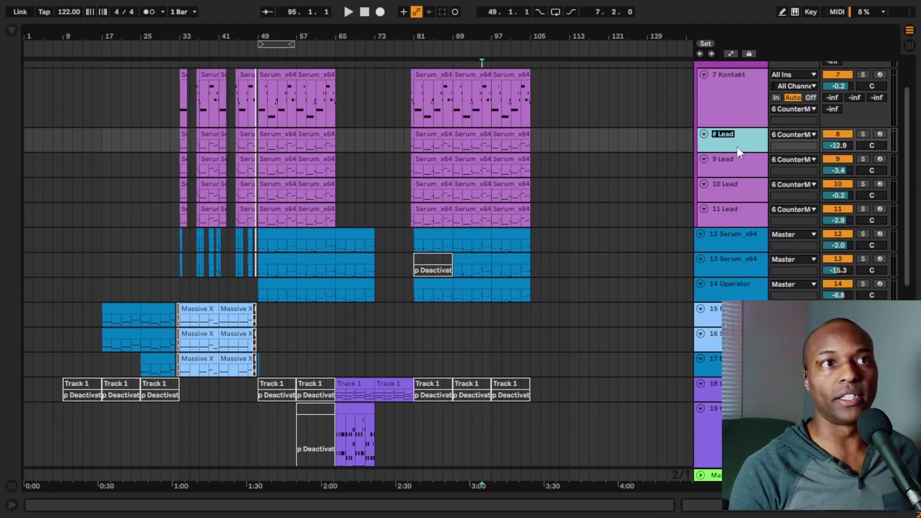
key("ctrl+r")
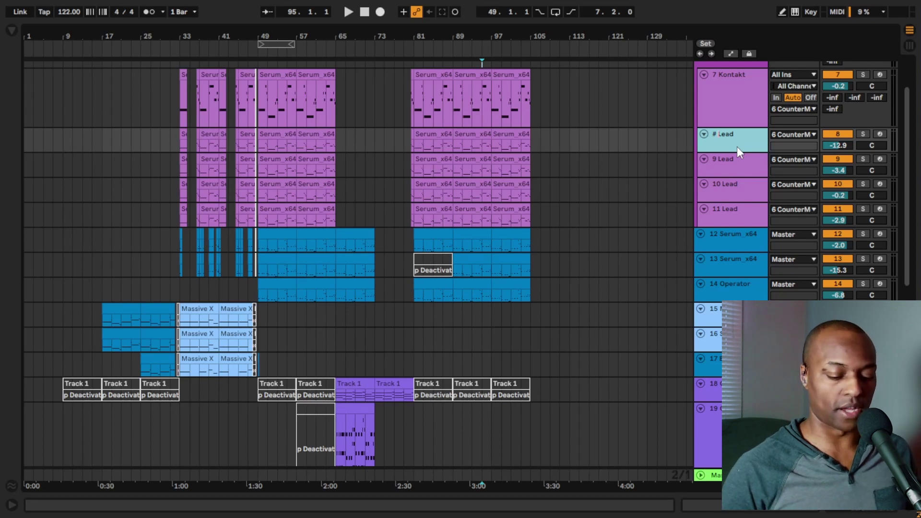
left_click_drag(724, 142, 736, 220)
left_click_drag(713, 259, 712, 261)
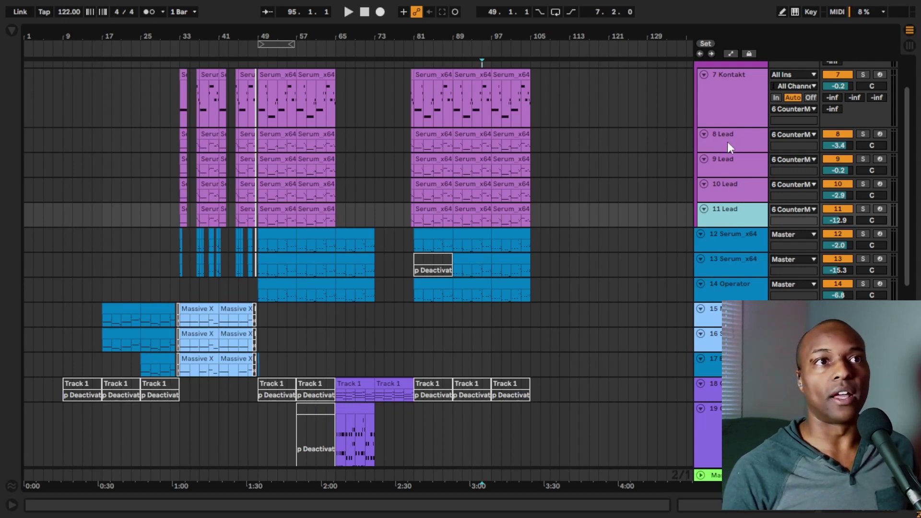
key("ctrl+z")
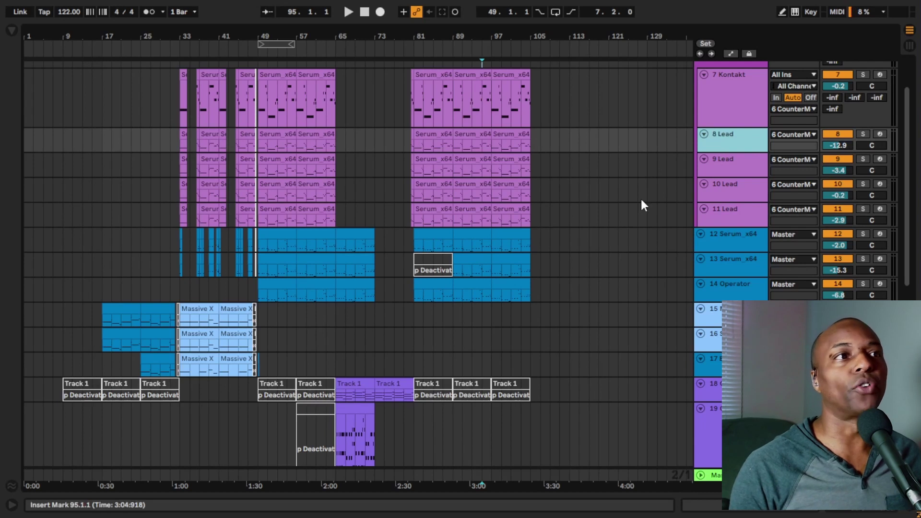
key("minus")
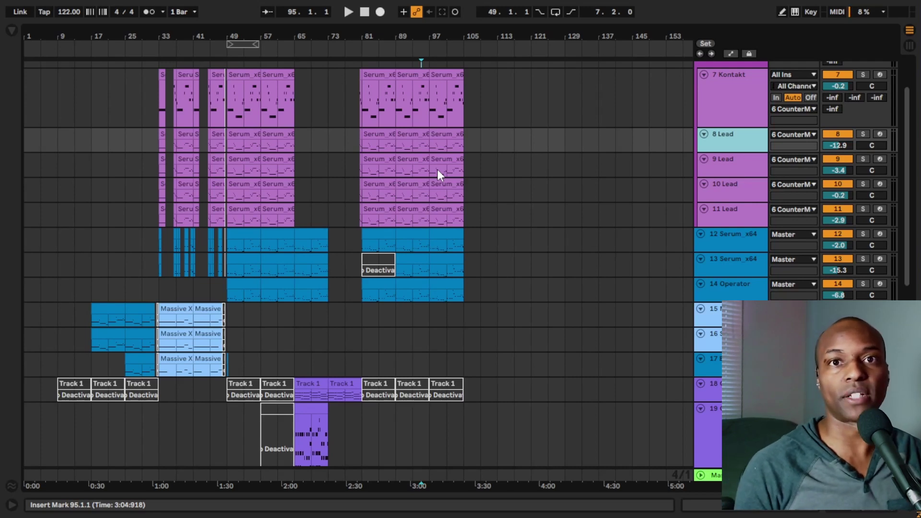
scroll(697, 174, "down", 10)
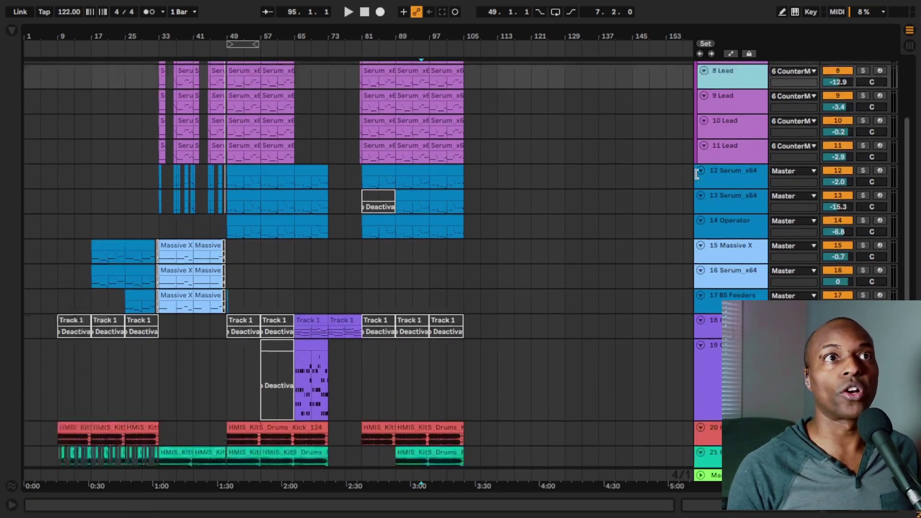
scroll(697, 174, "down", 2)
scroll(696, 174, "up", 14)
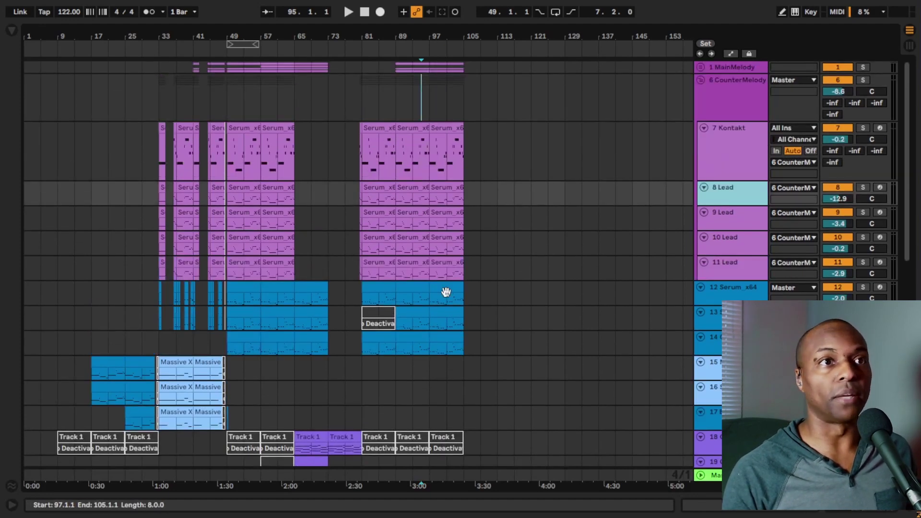
scroll(446, 292, "down", 5)
scroll(446, 292, "up", 5)
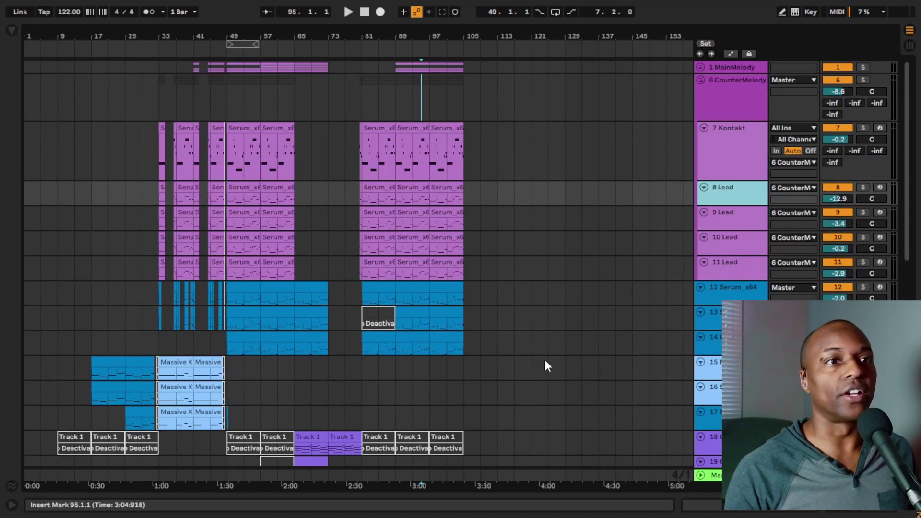
scroll(565, 346, "down", 10)
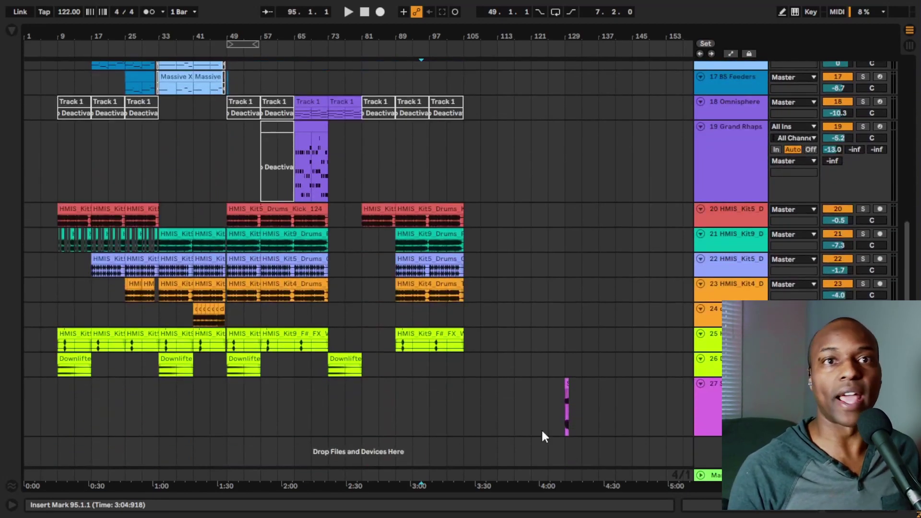
scroll(542, 432, "up", 10)
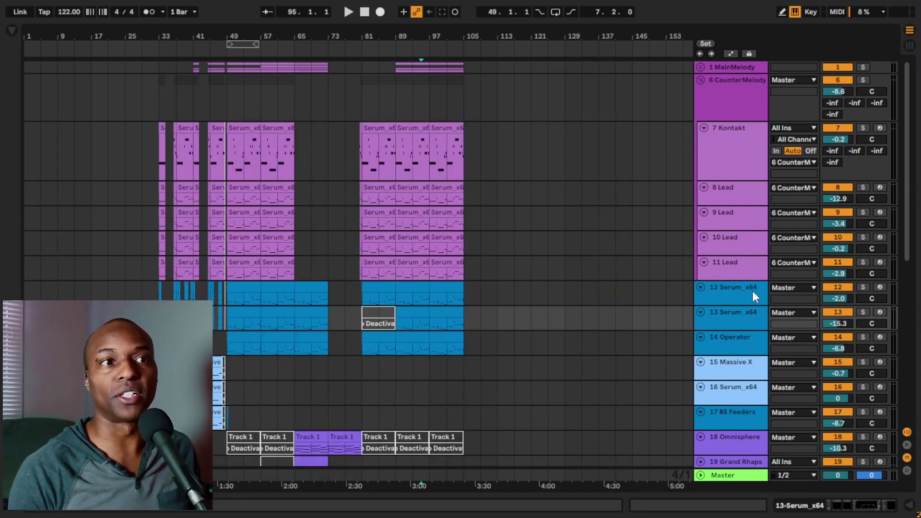
Add a Compressor from the browser to the 12 Serum_x64 track's device chain
double_click(734, 289)
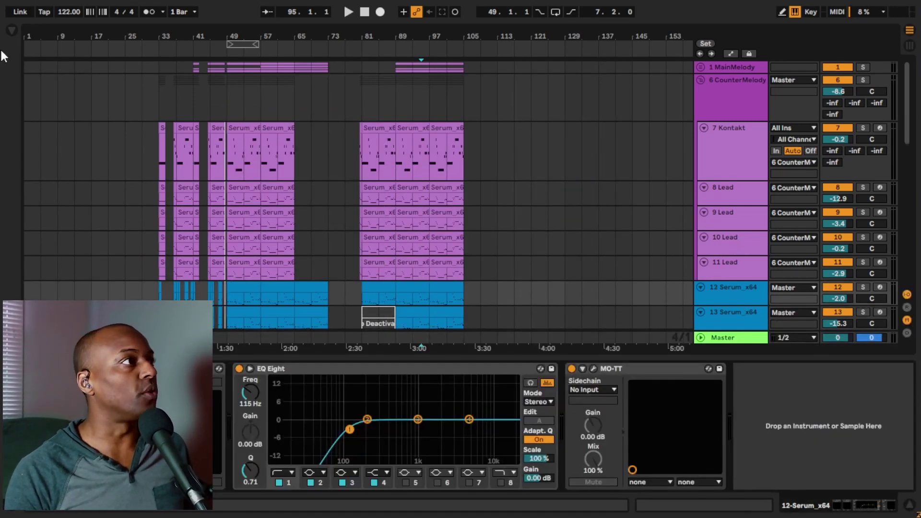
key("ctrl+alt+b")
left_click_drag(144, 76, 771, 438)
left_click(11, 32)
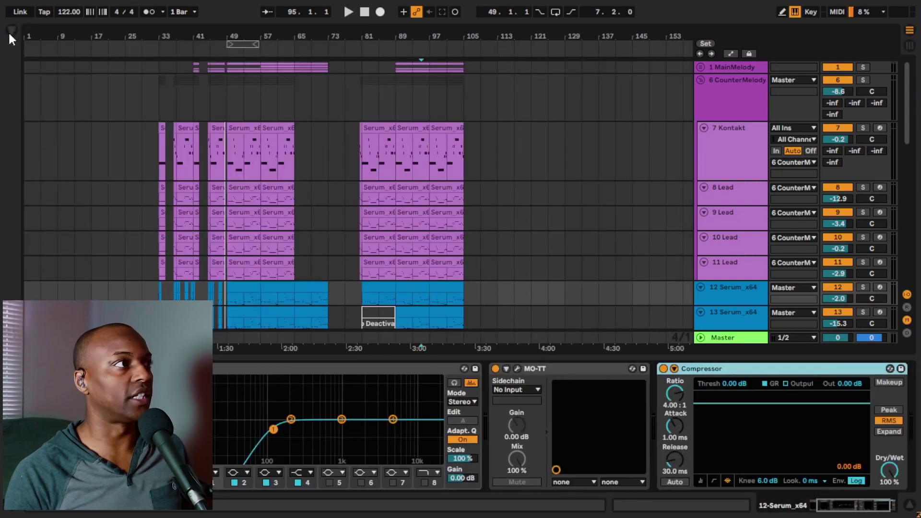
Enable the Compressor's sidechain with Audio From set to 5-Serum x64
left_click(675, 369)
left_click(691, 403)
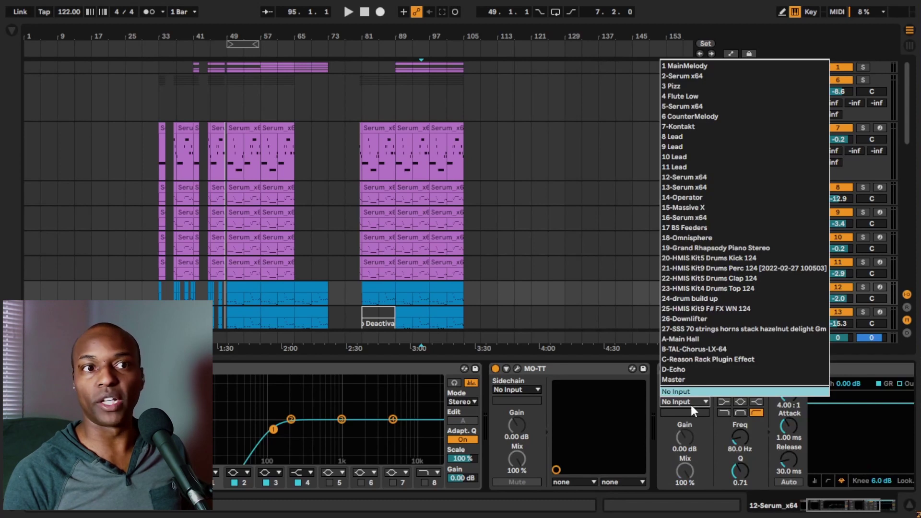
left_click(689, 109)
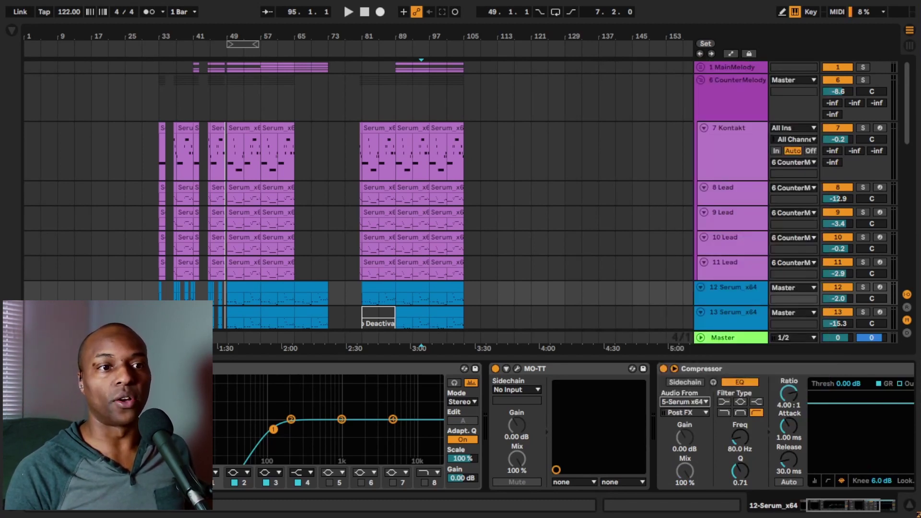
left_click(882, 508)
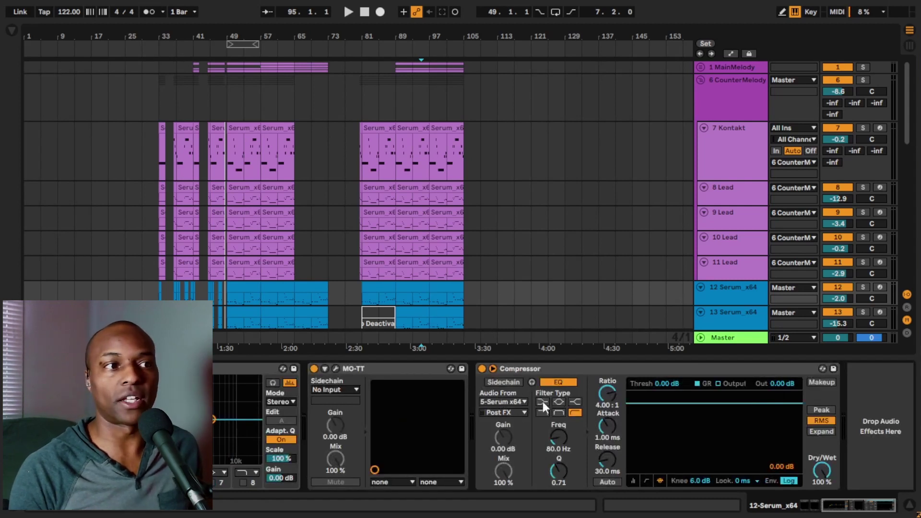
left_click(513, 382)
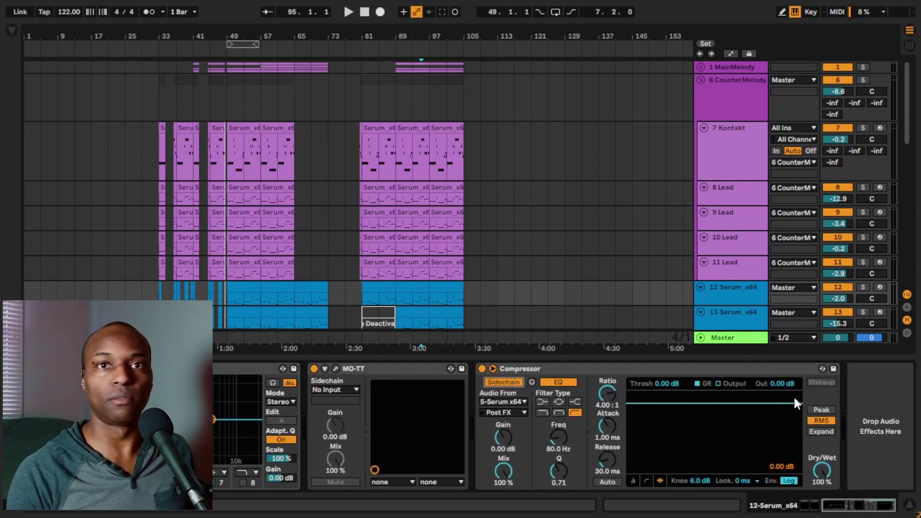
left_click(606, 369)
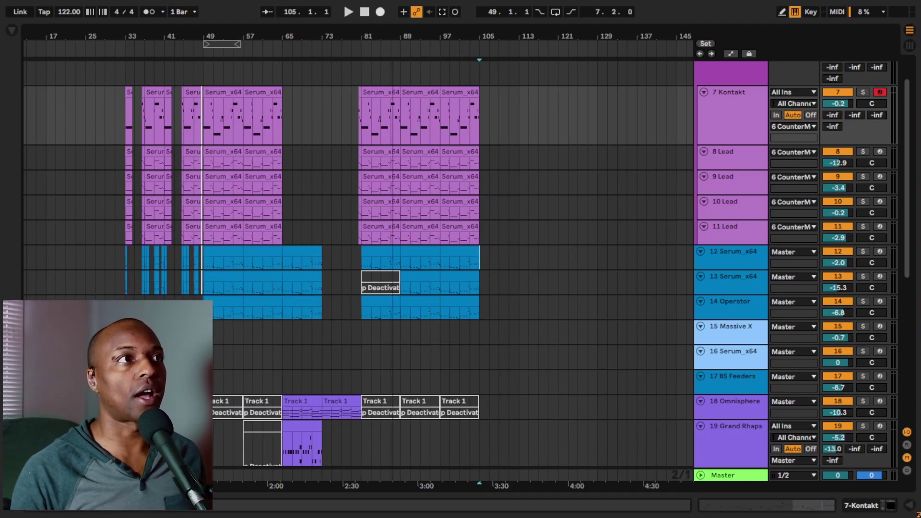
Drag in the zoom strip so bars 35 to 106 fill the arrangement timeline
left_click_drag(393, 44, 298, 67)
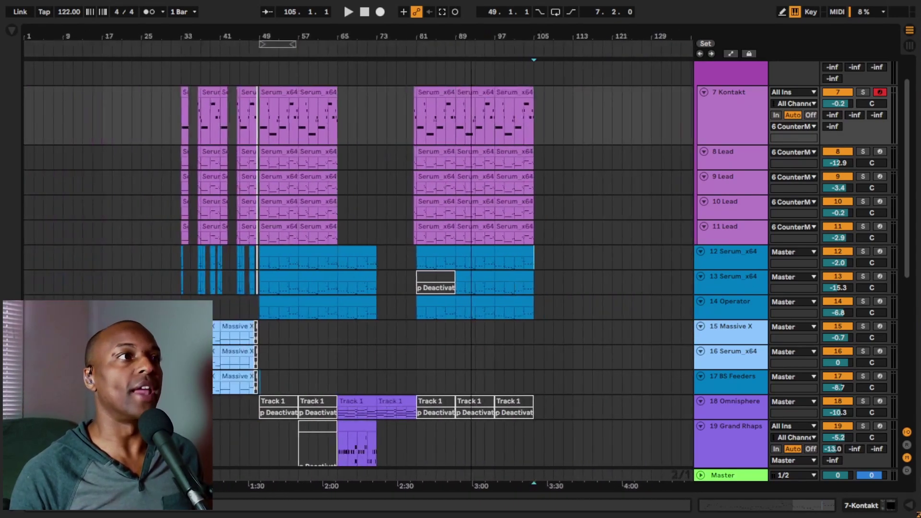
left_click_drag(581, 41, 583, 47)
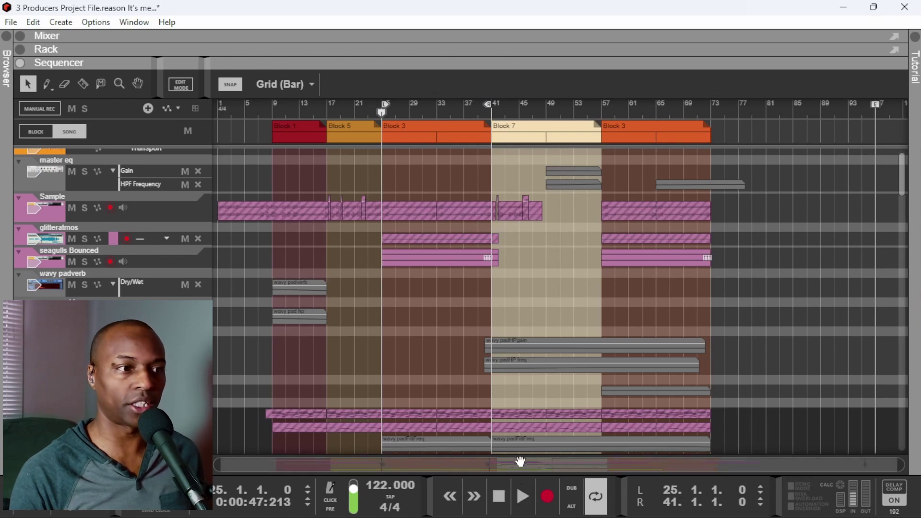
mouse_move(520, 465)
left_mouse_down()
mouse_move(494, 428)
mouse_move(493, 393)
mouse_move(458, 461)
mouse_move(457, 445)
mouse_move(480, 440)
mouse_move(487, 455)
mouse_move(533, 434)
mouse_move(617, 422)
mouse_move(523, 456)
left_mouse_up()
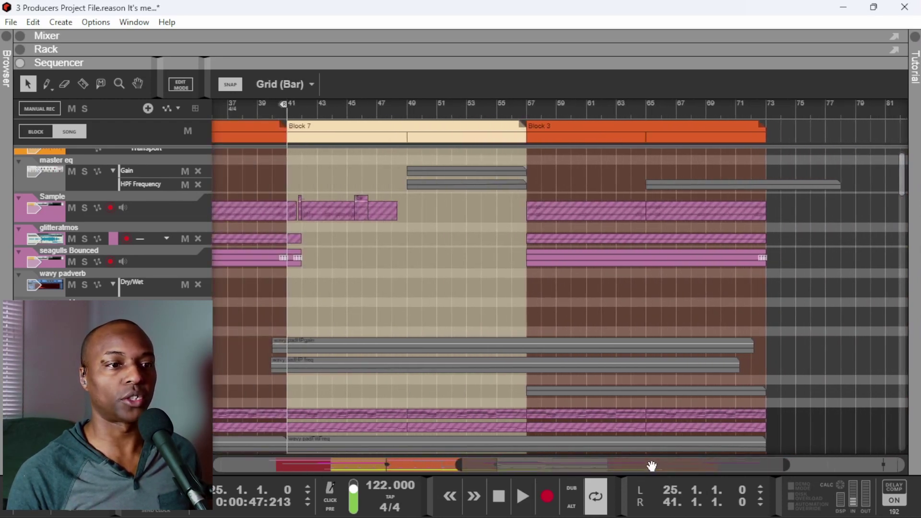
left_click_drag(654, 465, 686, 462)
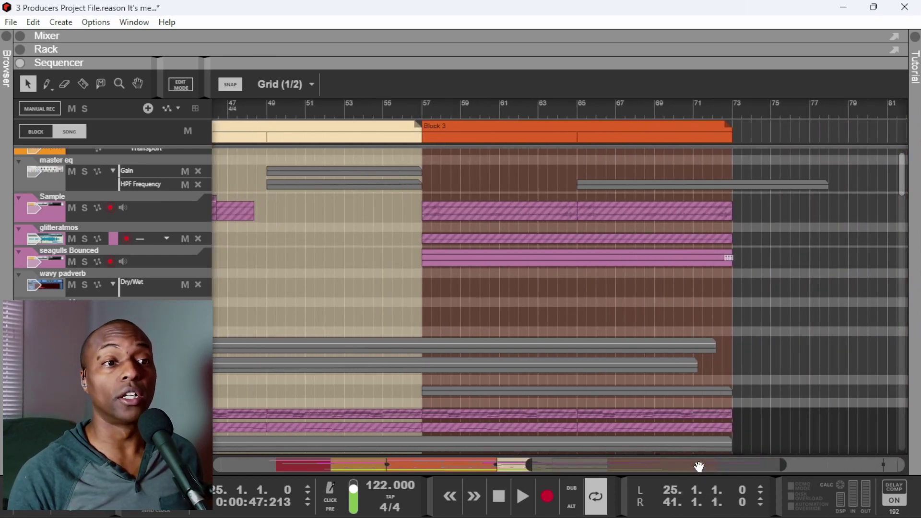
left_click_drag(685, 459, 567, 494)
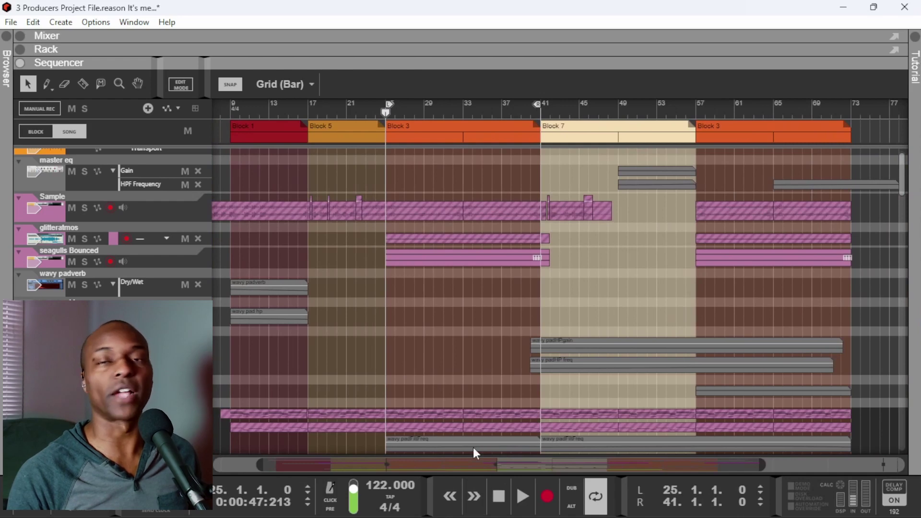
left_click_drag(479, 469, 696, 447)
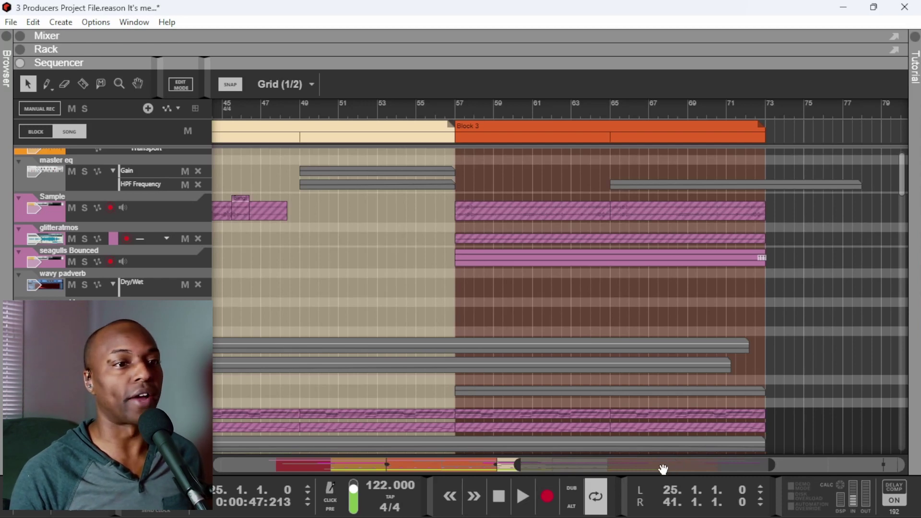
left_click_drag(637, 471, 443, 510)
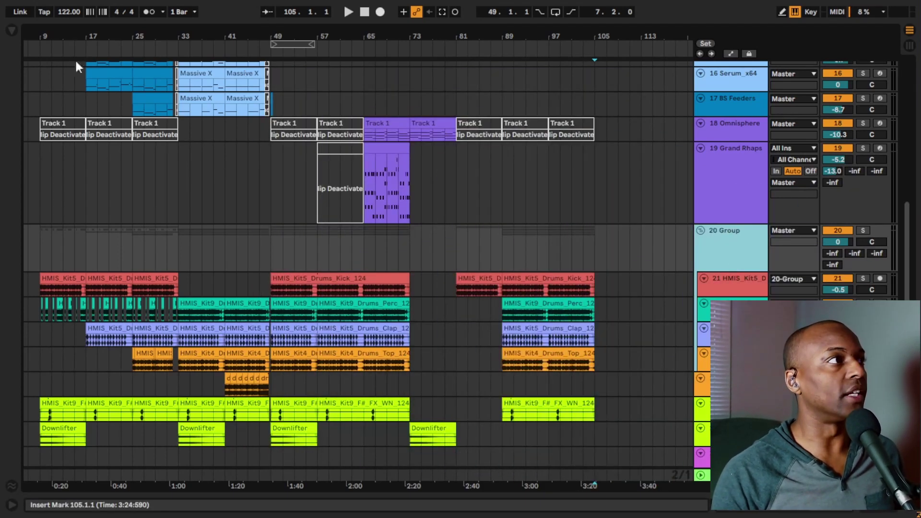
Load Drum Buss from the browser onto the 20 Group drum track and select it
left_click(11, 30)
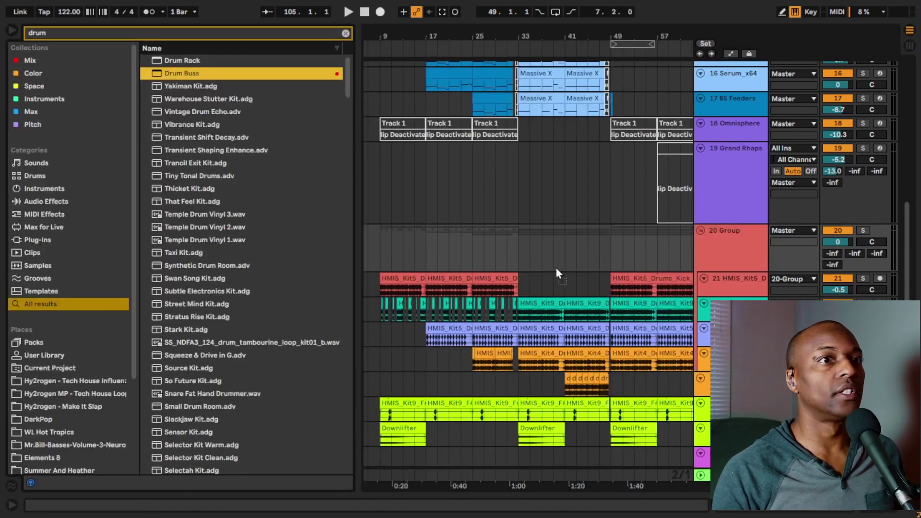
left_click(13, 31)
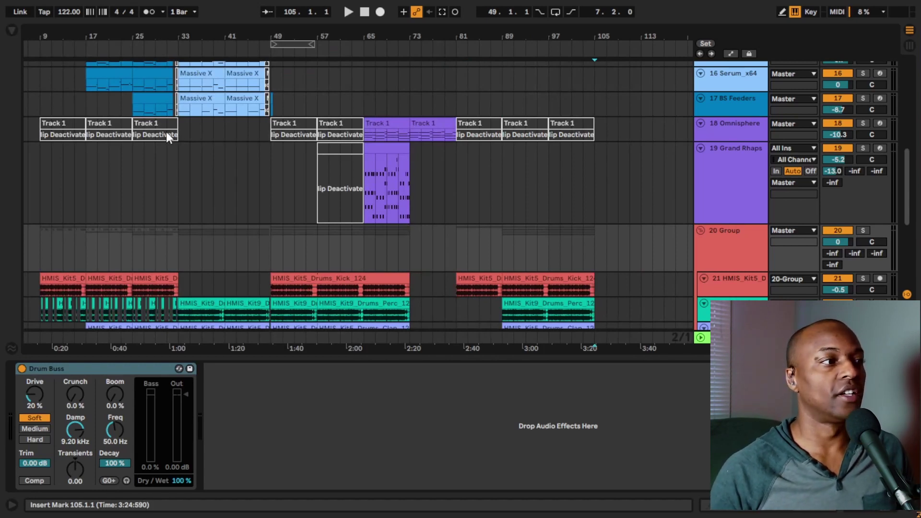
scroll(653, 317, "down", 5)
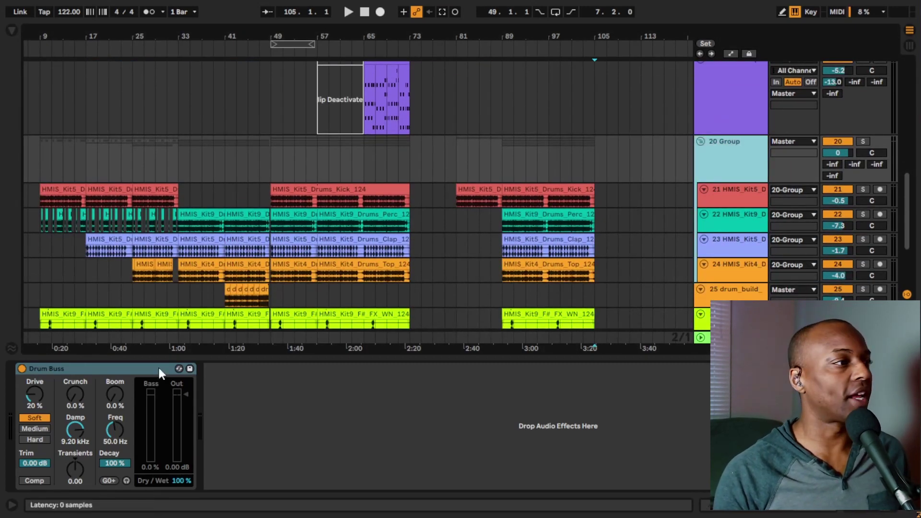
left_click(136, 369)
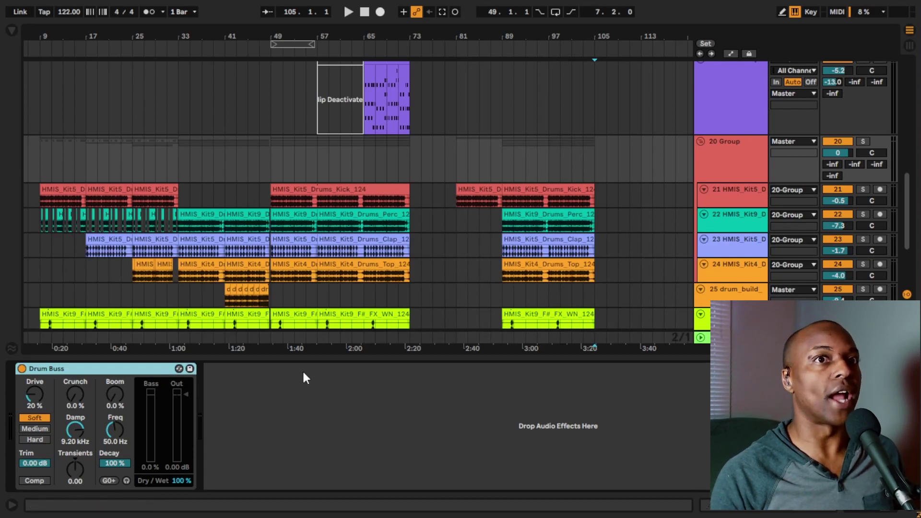
Play and solo the 20 Group, comparing drums with Drum Buss bypassed and on
key("space")
left_click(22, 369)
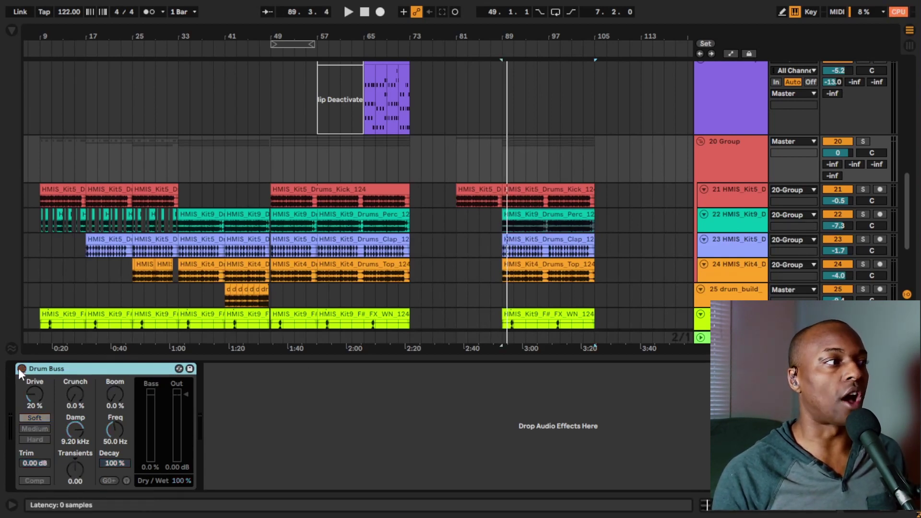
left_click(863, 141)
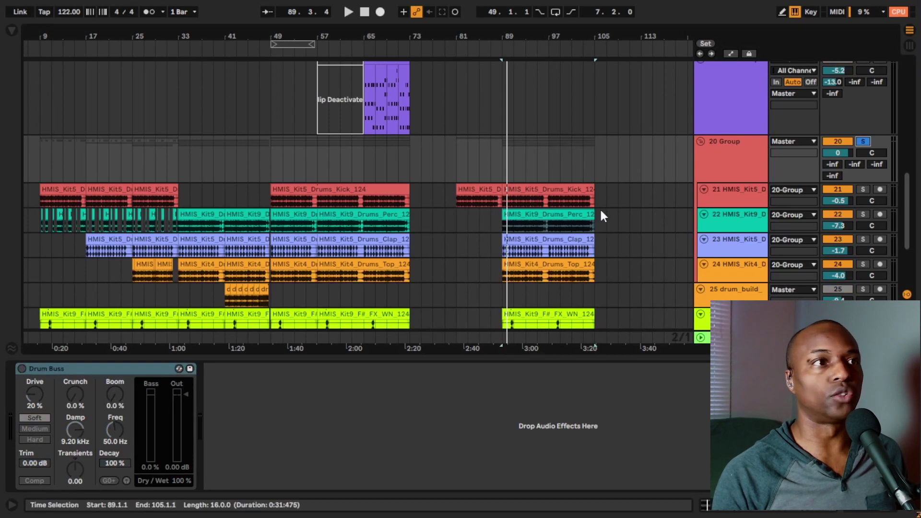
left_click(534, 218)
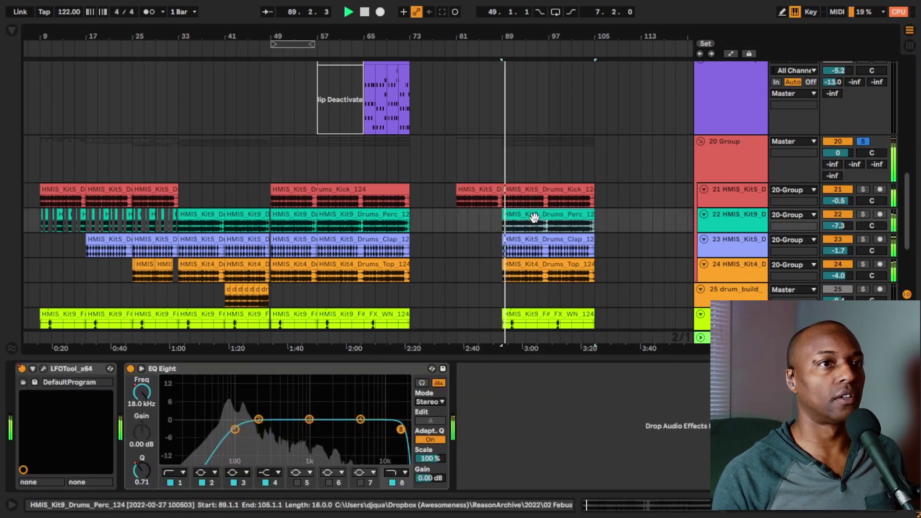
left_click(729, 155)
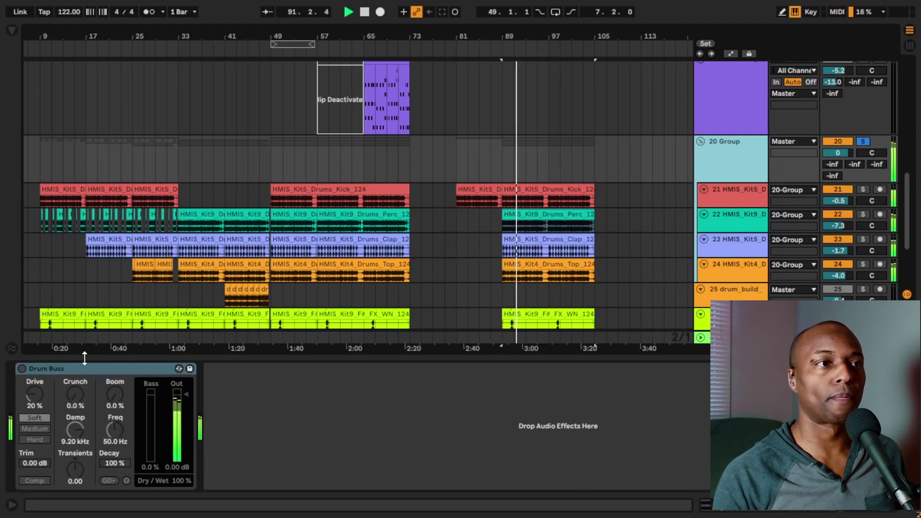
left_click(22, 368)
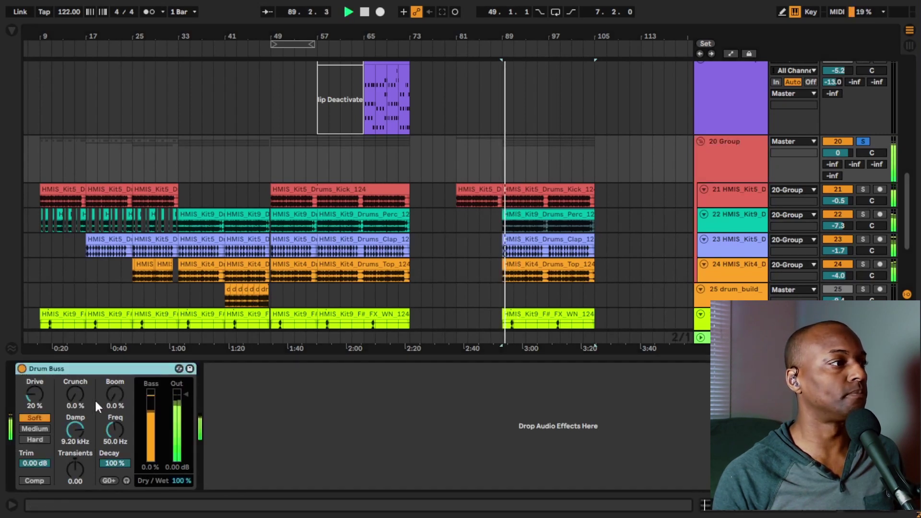
Adjust the Drum Buss Drive, Transients and Crunch knobs and audition Medium drive mode
left_click_drag(34, 395, 76, 429)
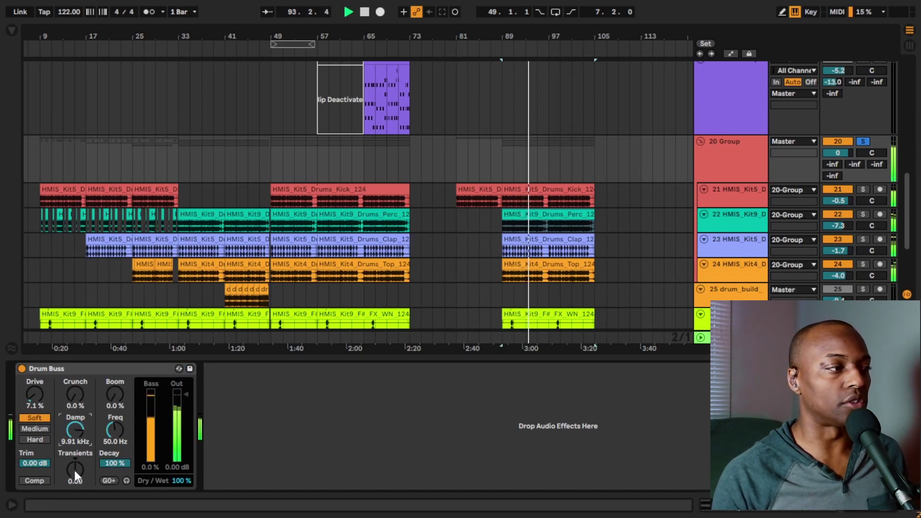
left_click_drag(74, 470, 74, 465)
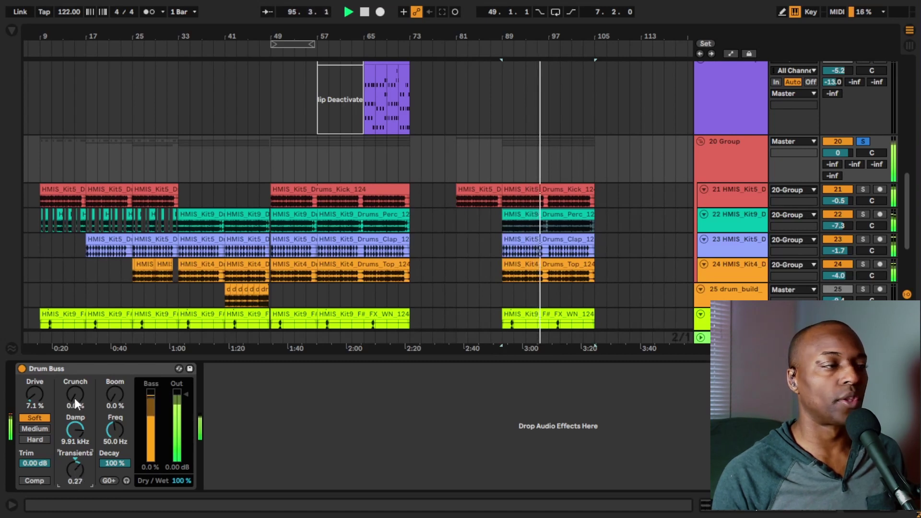
left_click_drag(74, 398, 74, 393)
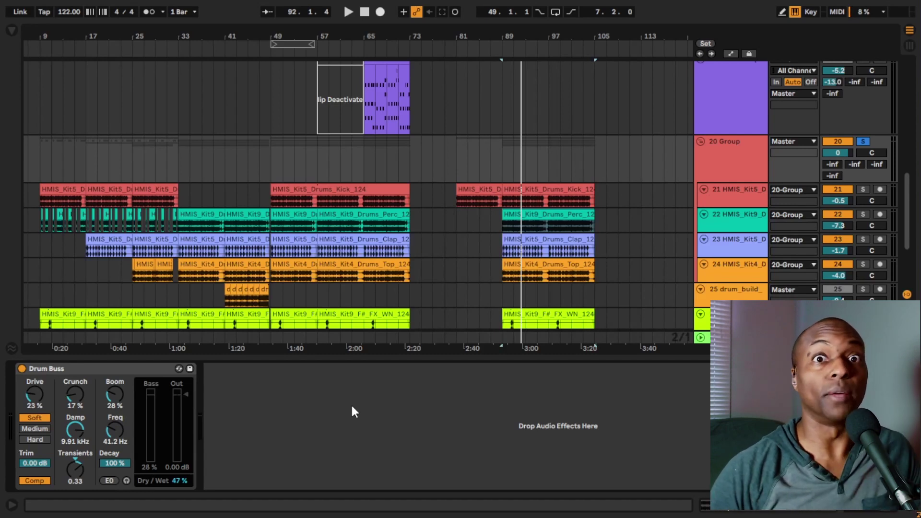
left_click(128, 368)
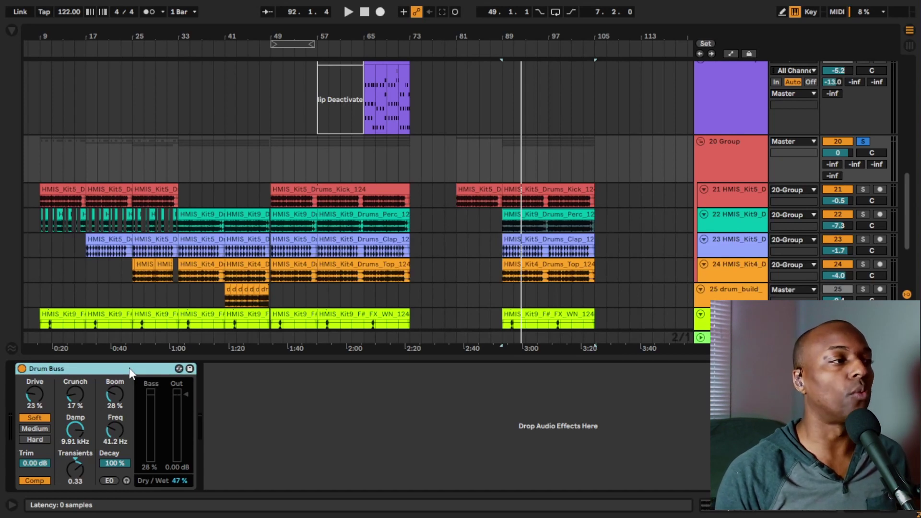
left_click(35, 428)
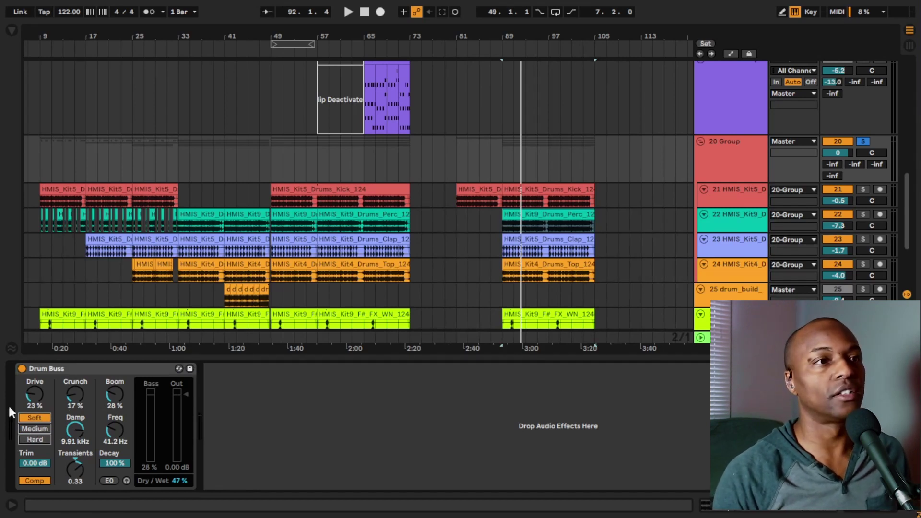
left_click(105, 368)
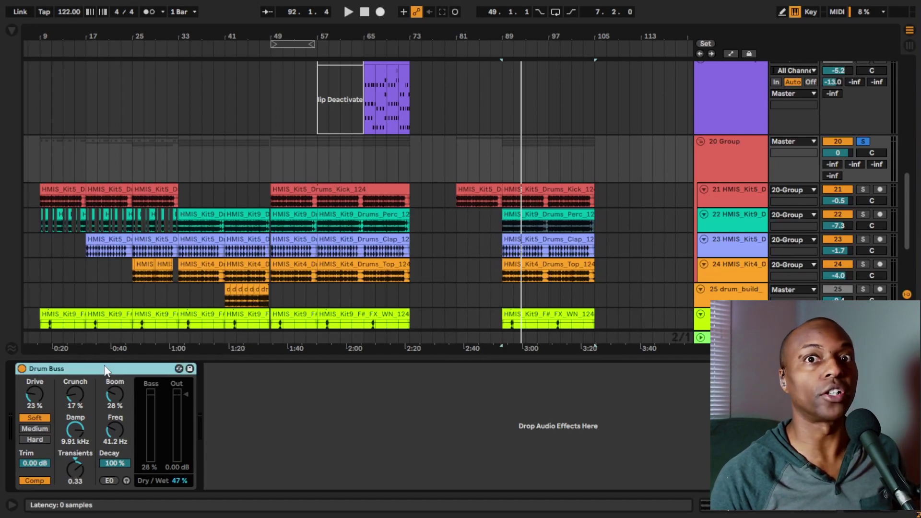